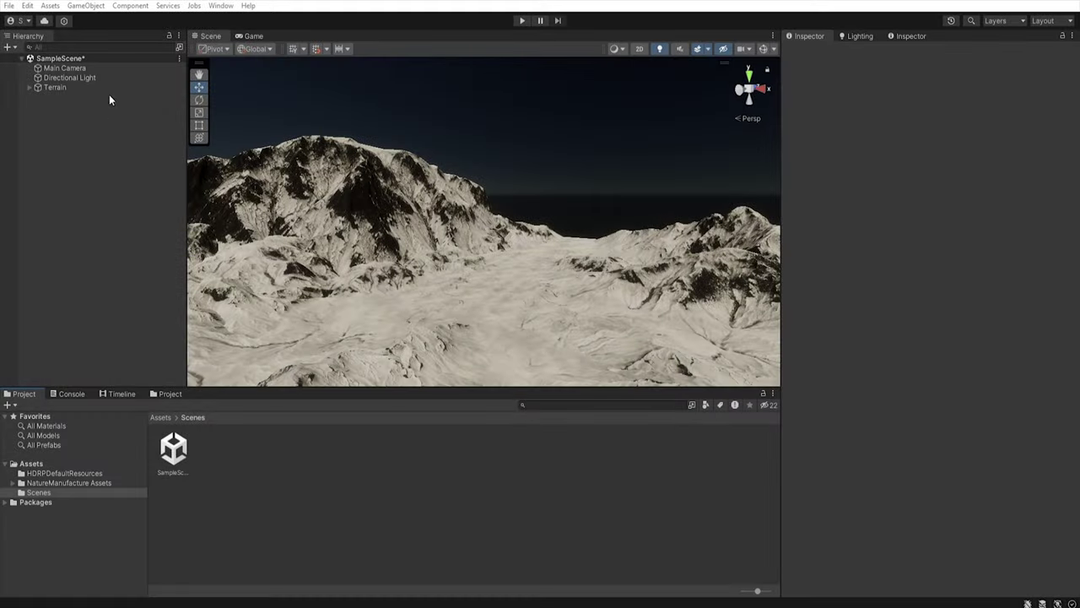
Add a Global Volume to the scene and give it a new profile.
right_click(70, 108)
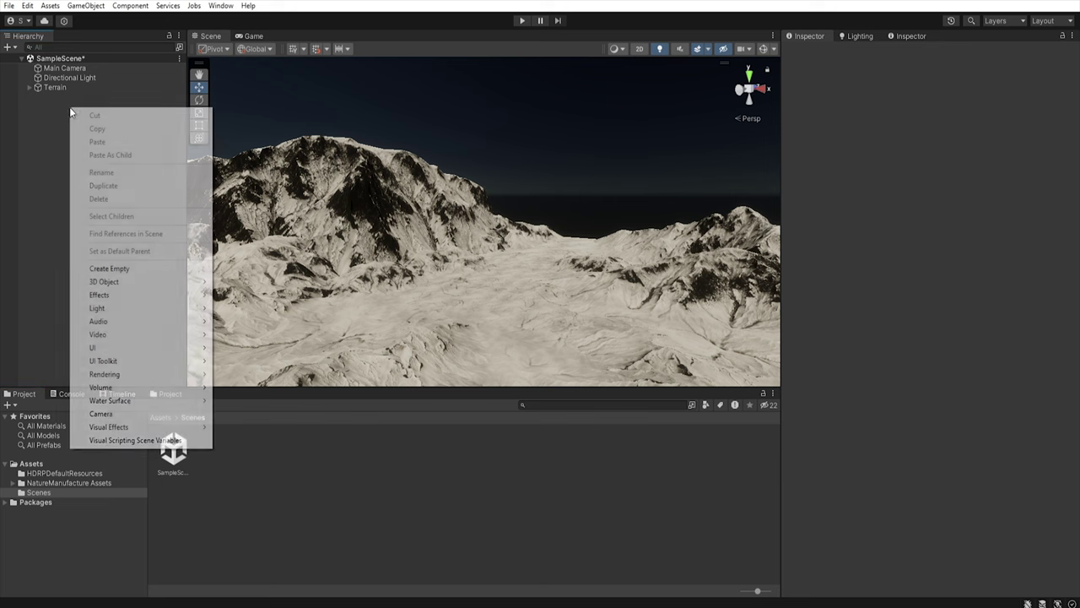
mouse_move(164, 390)
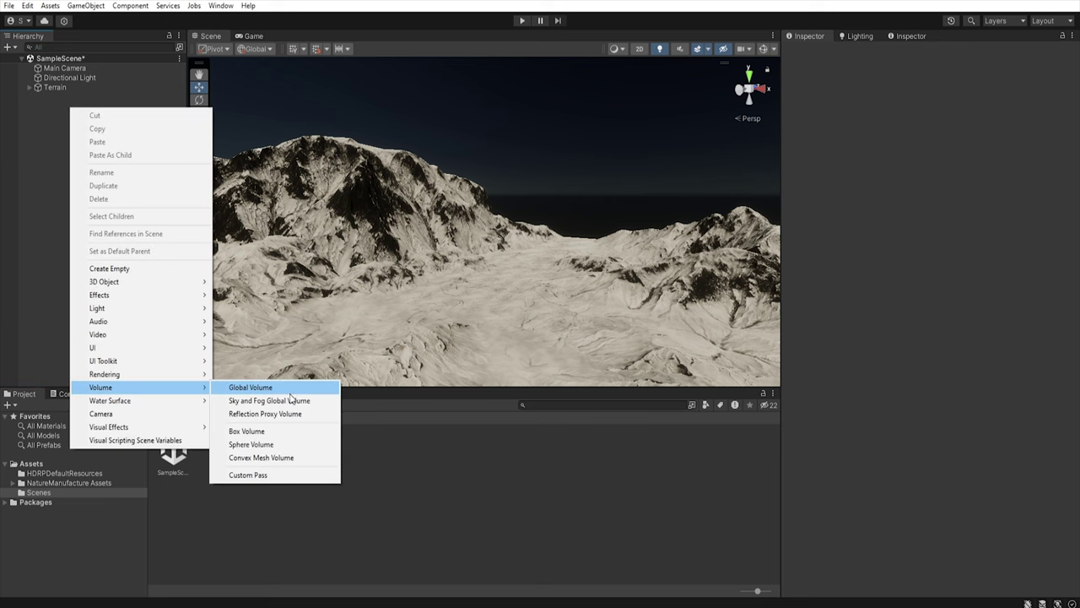
click(252, 388)
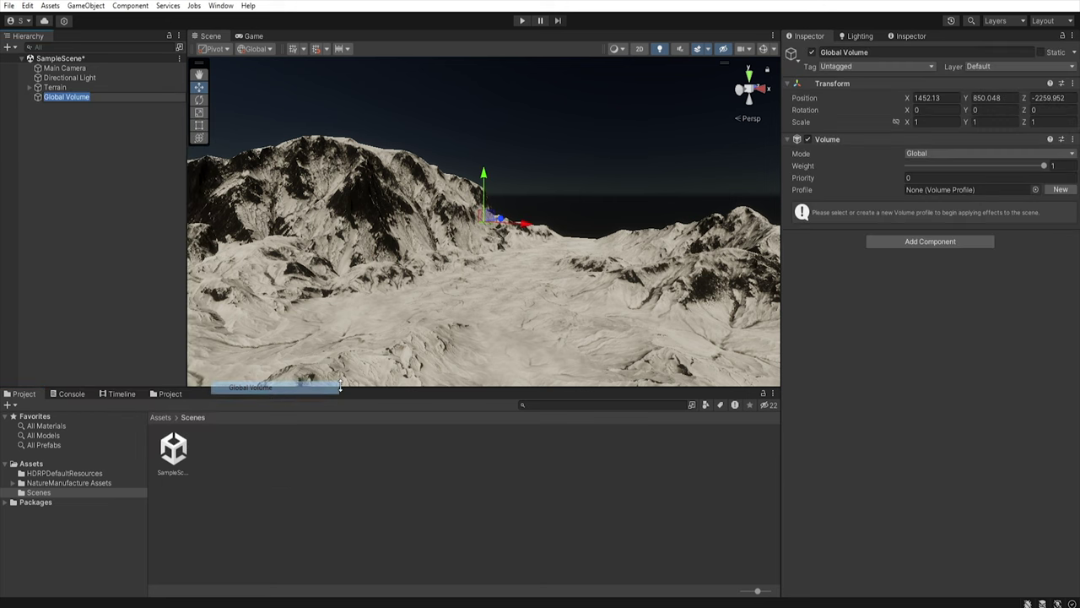
click(1060, 190)
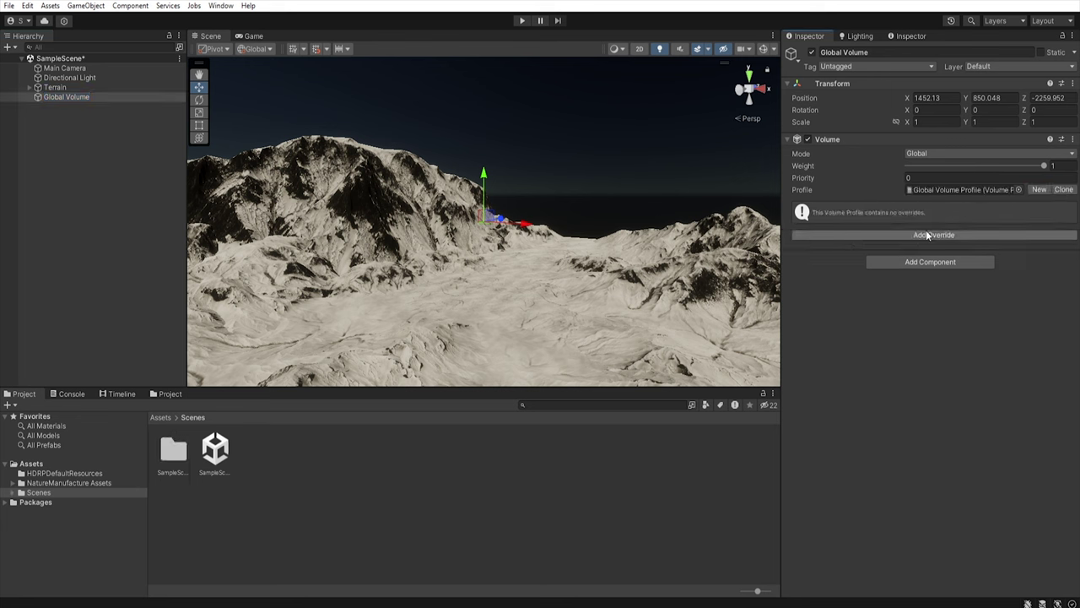
Add a Visual Environment override with all properties enabled and Sky type set to Physically Based Sky.
click(952, 236)
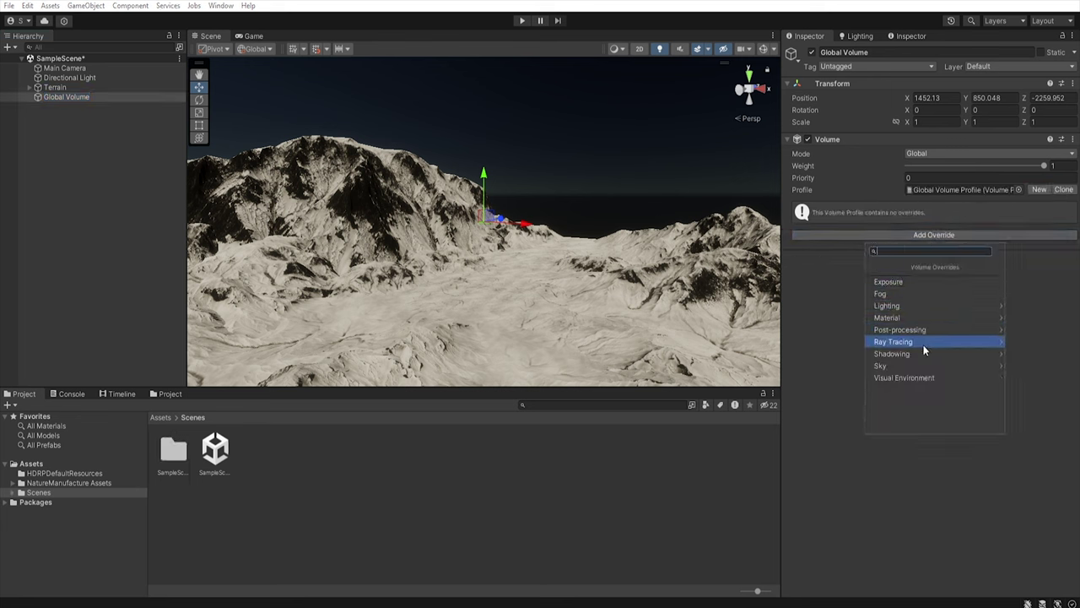
click(938, 377)
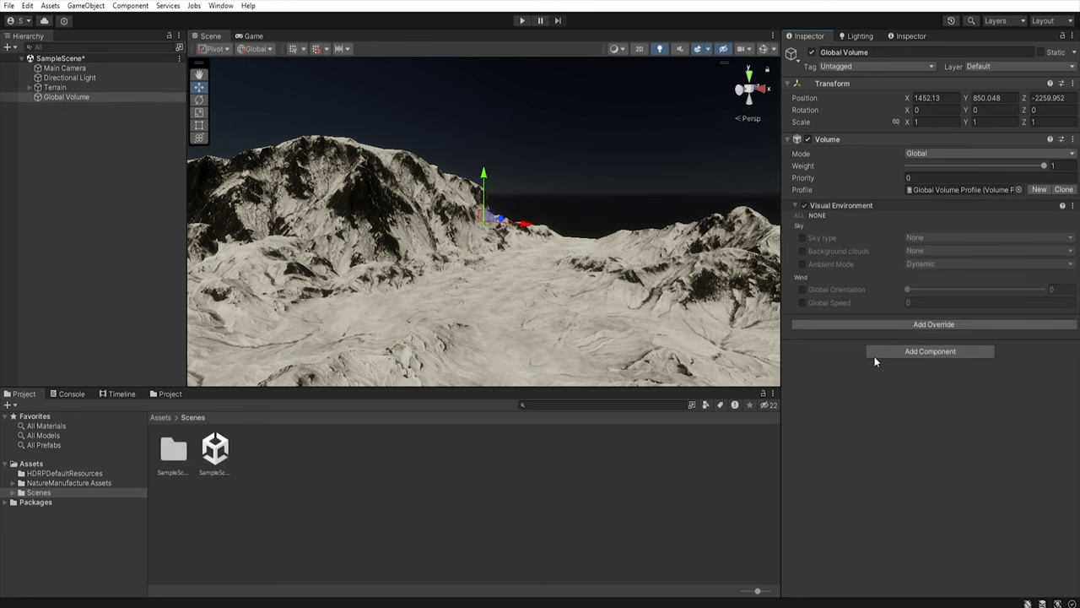
click(799, 216)
click(967, 238)
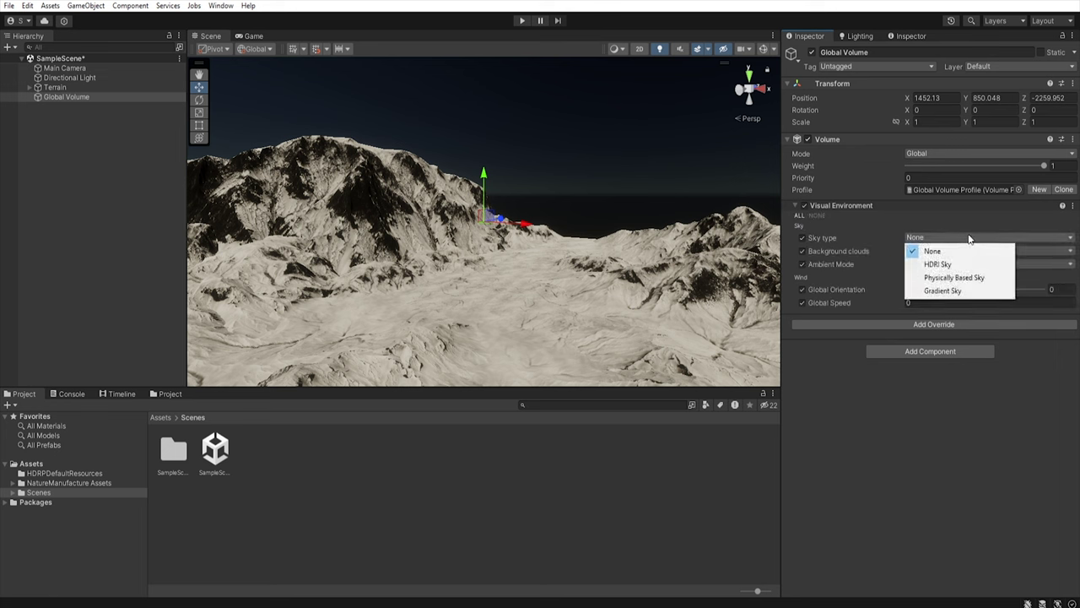
click(969, 278)
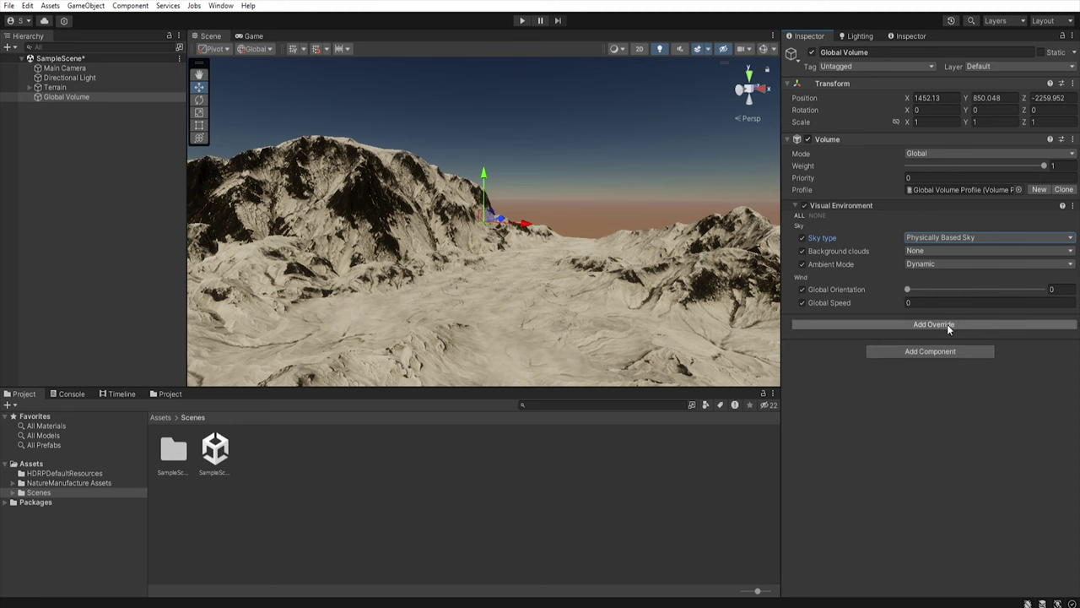
Add a Physically Based Sky override with Ground Tint enabled, then collapse it.
click(947, 328)
click(935, 451)
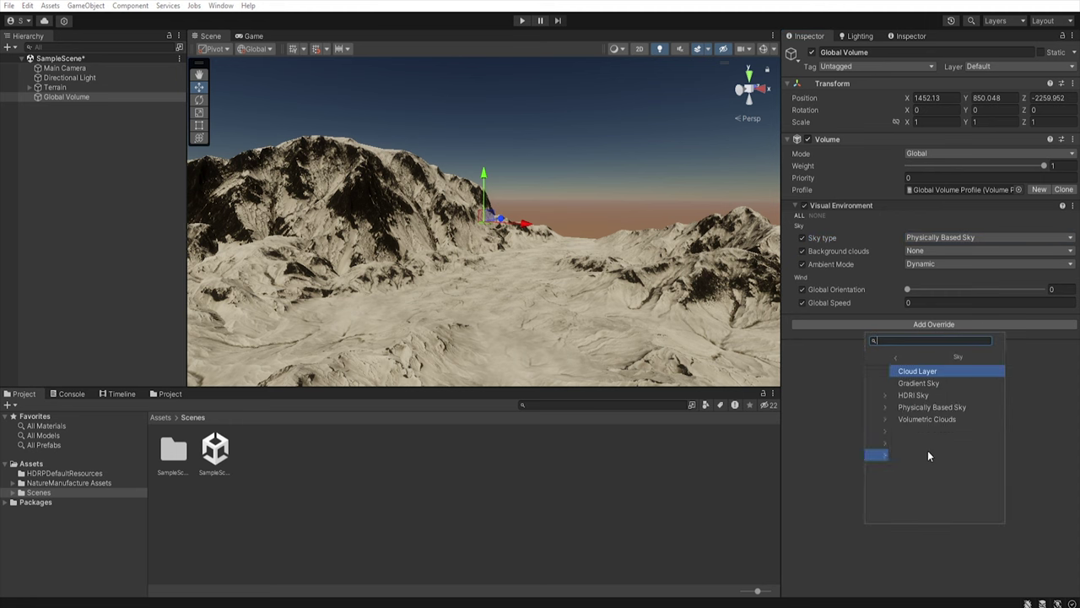
click(911, 408)
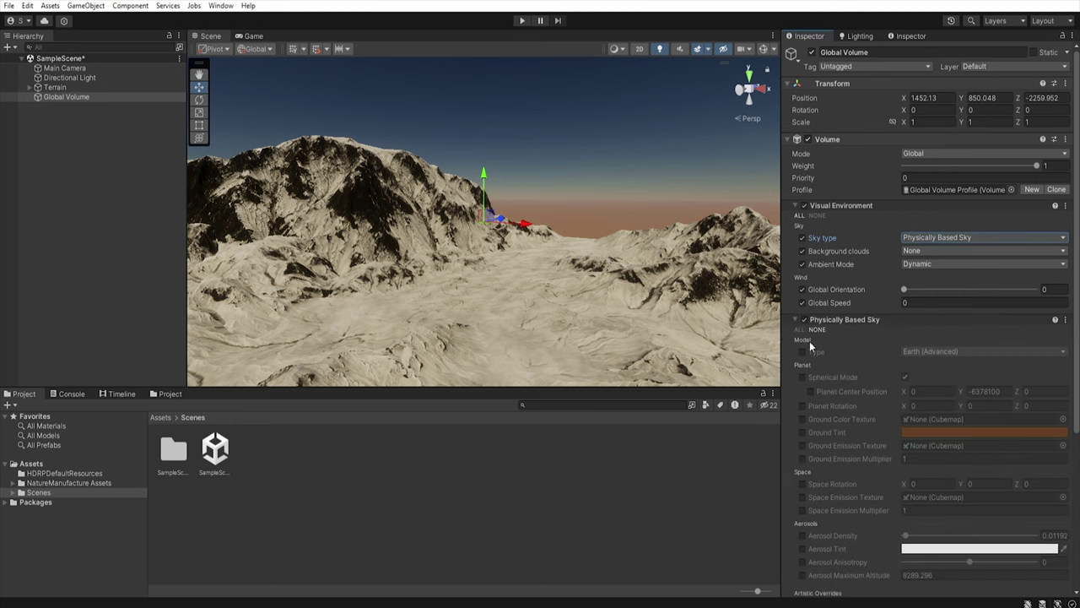
click(803, 432)
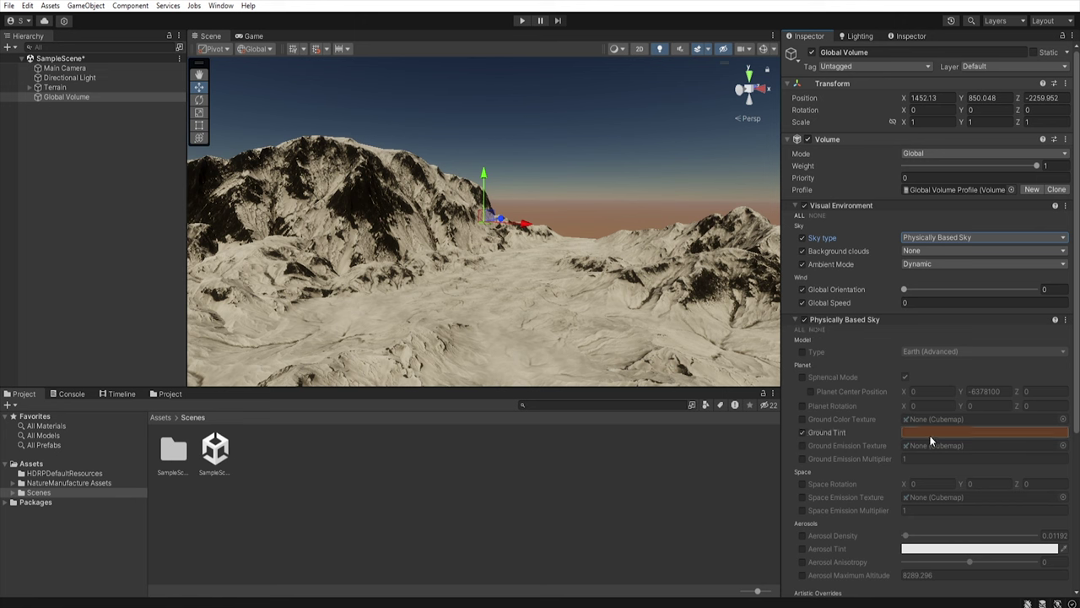
click(794, 319)
Add a Volumetric Clouds override from the Sky category.
click(949, 335)
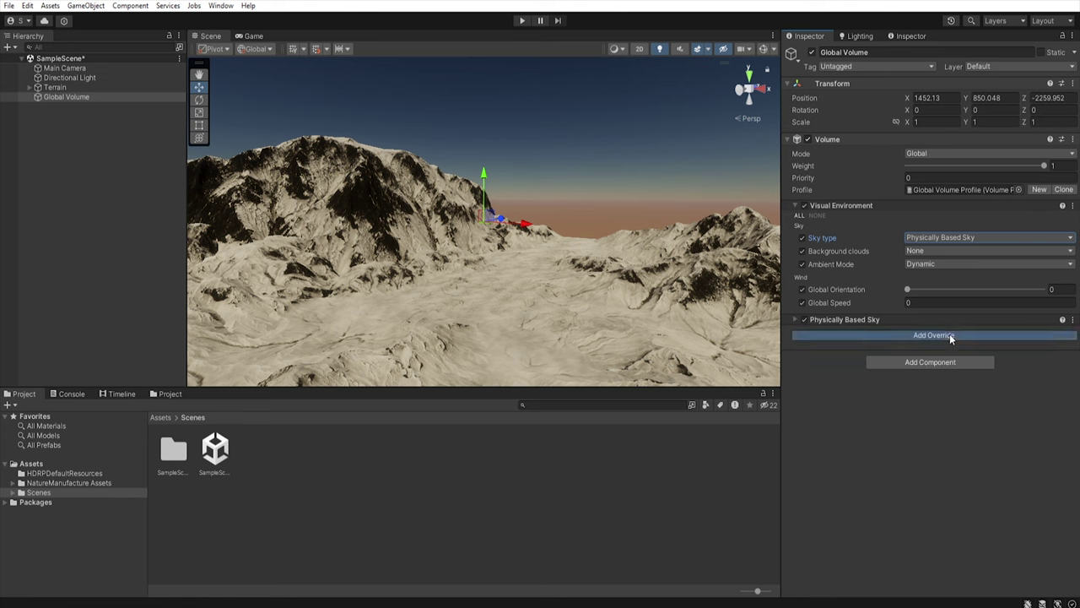
click(932, 466)
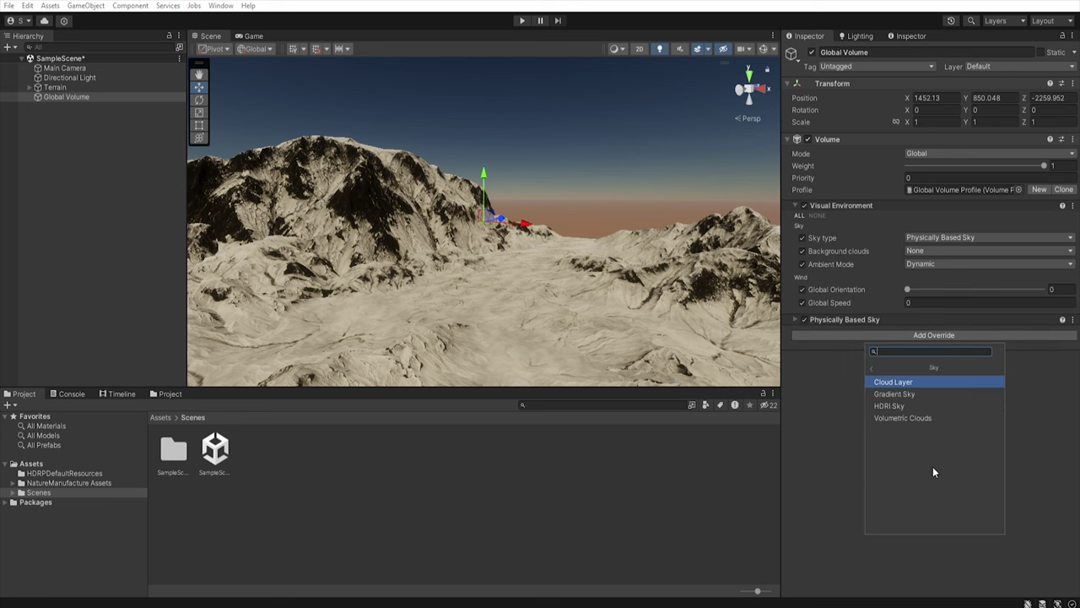
click(918, 418)
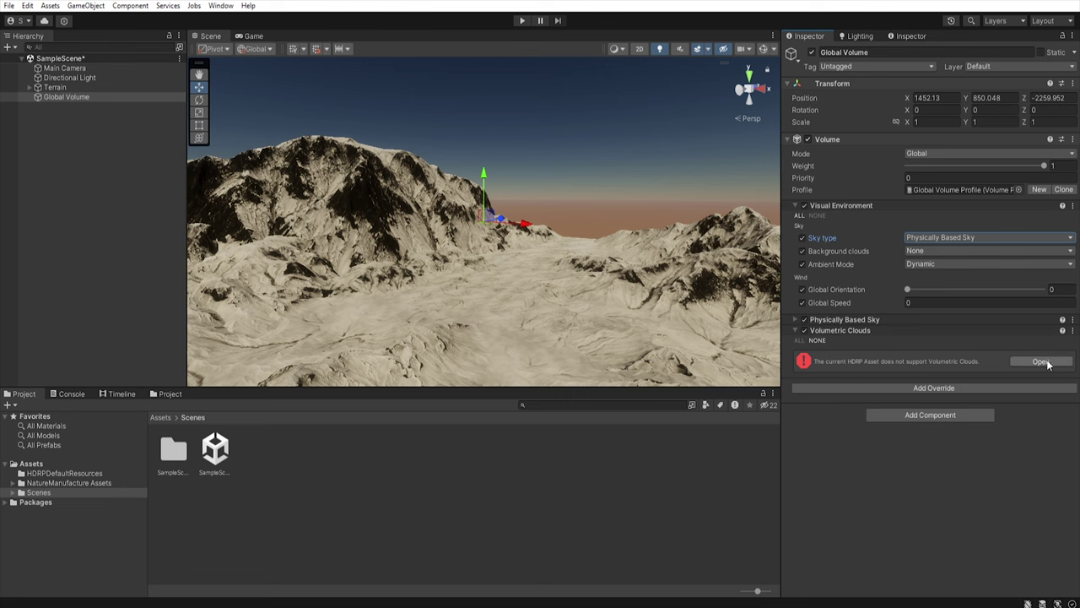
Enable Volumetric Clouds in the Project Settings HDRP quality page.
click(28, 6)
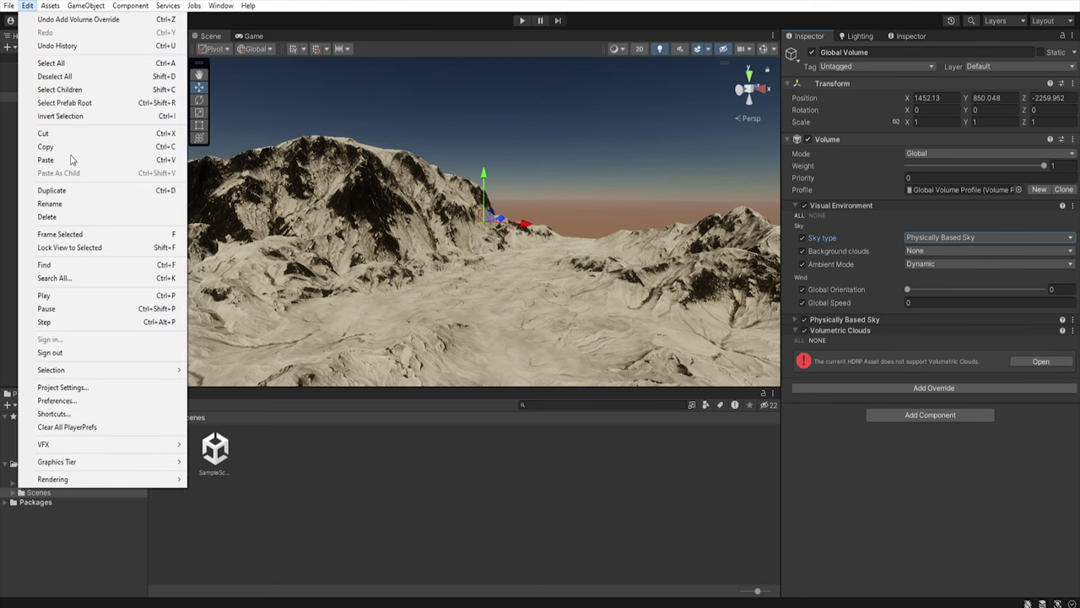
click(64, 386)
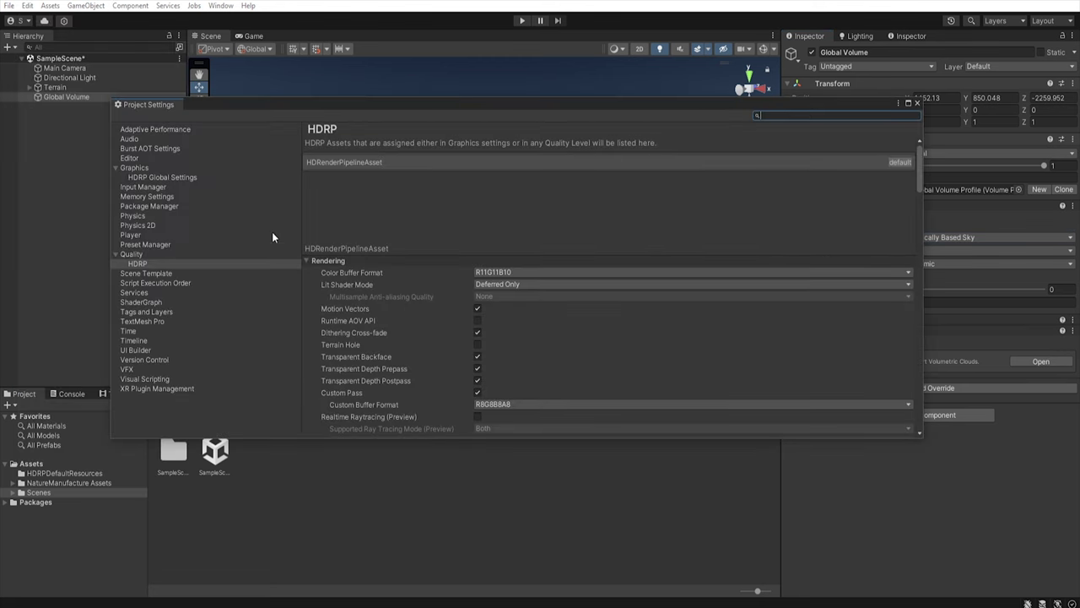
click(147, 262)
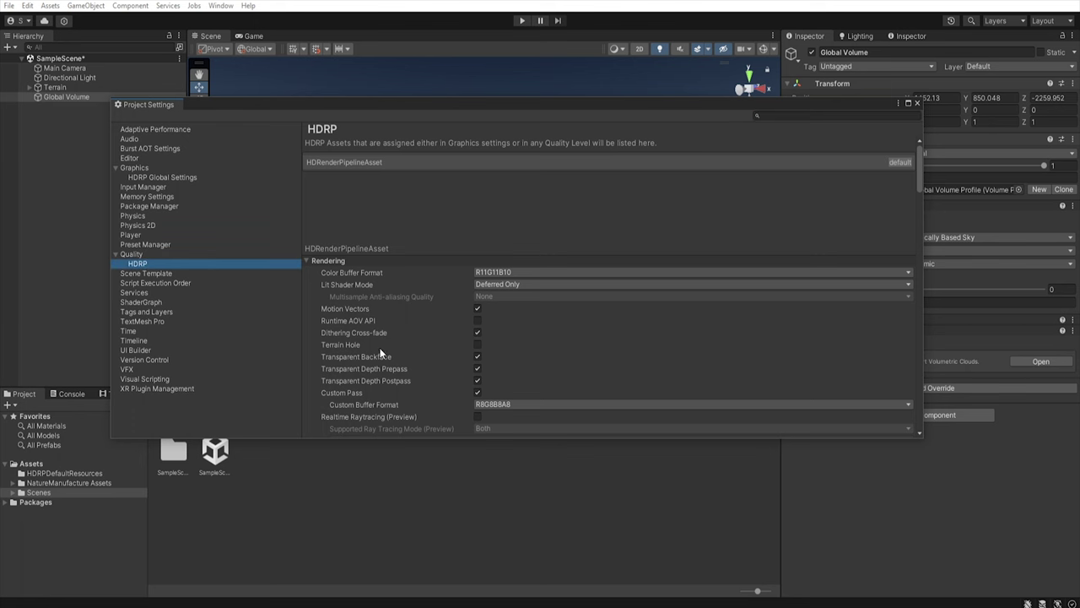
scroll(380, 353, down, 10)
scroll(380, 359, down, 10)
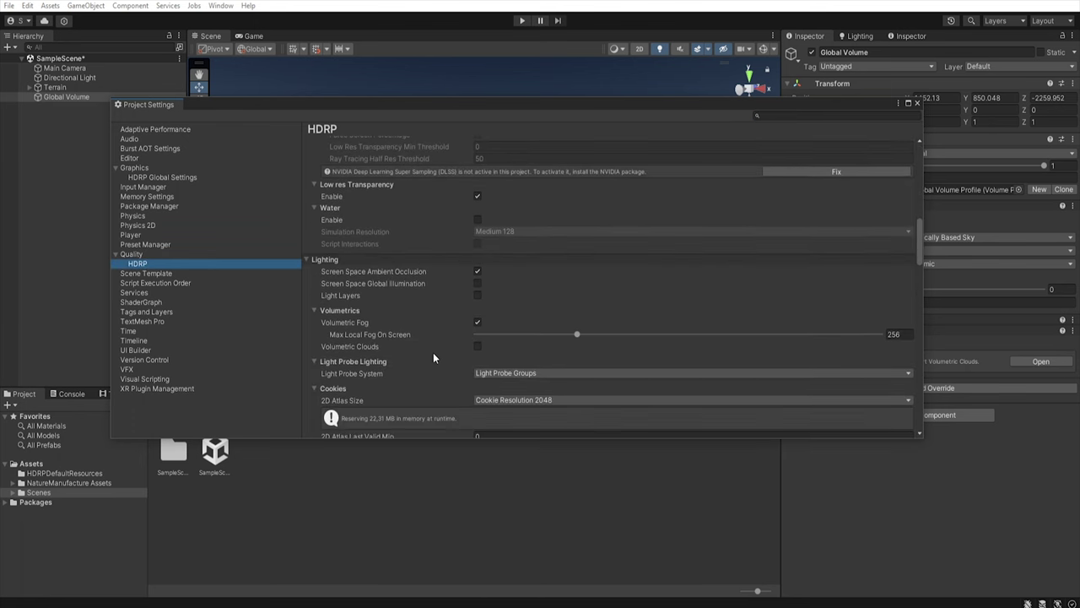
click(478, 347)
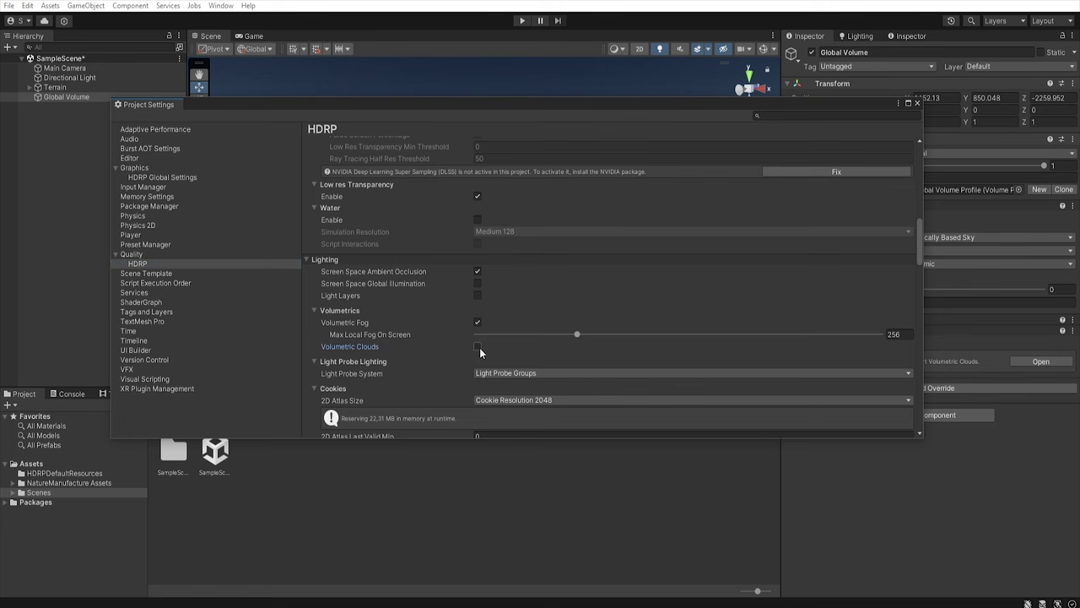
click(917, 103)
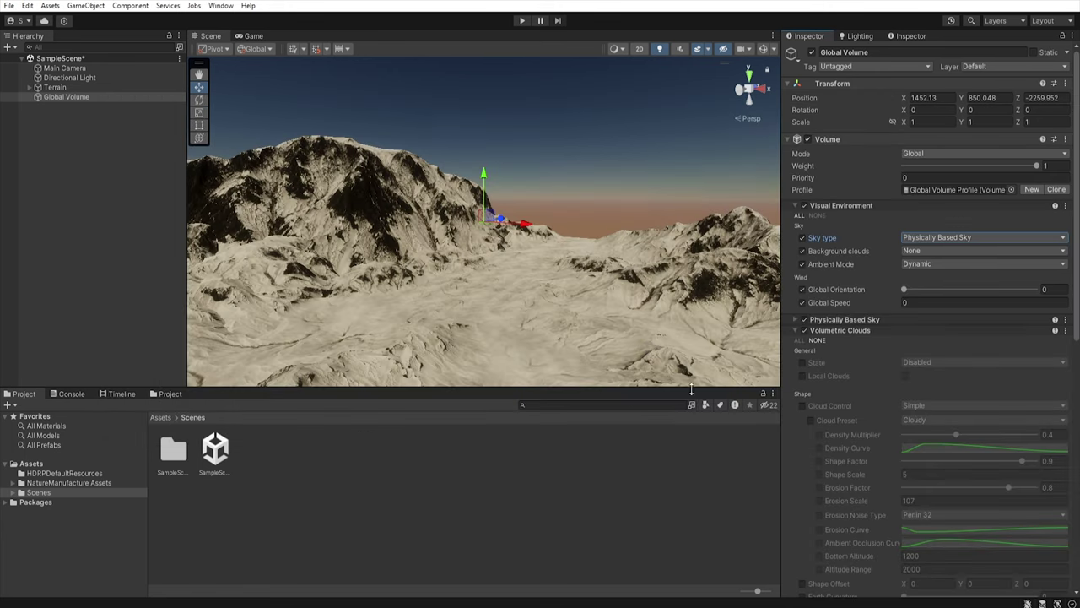
Enable all Volumetric Clouds properties and set the clouds' State to Enabled.
click(799, 340)
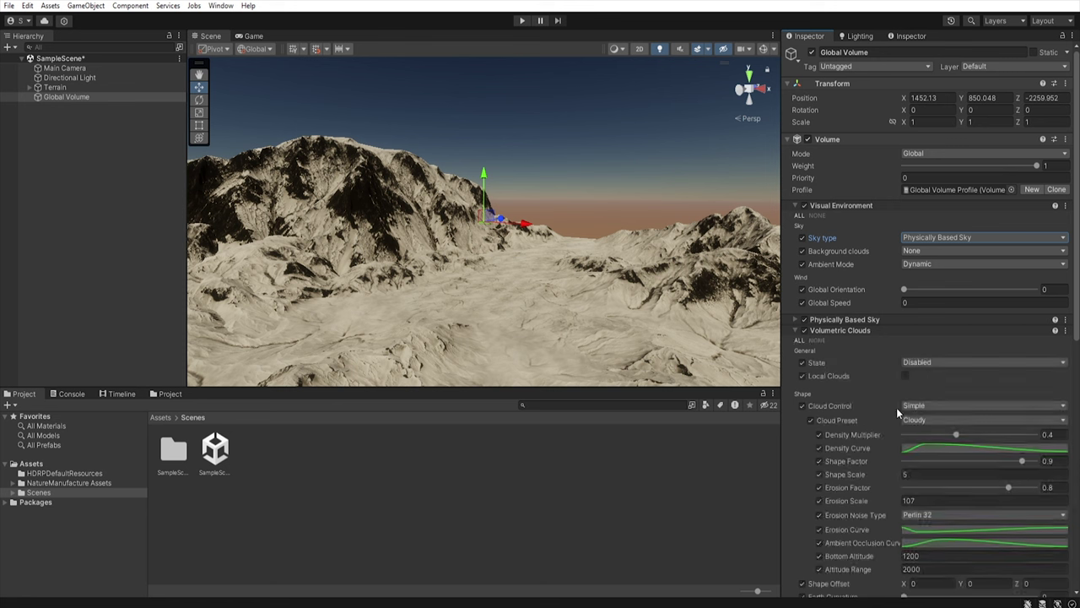
click(961, 361)
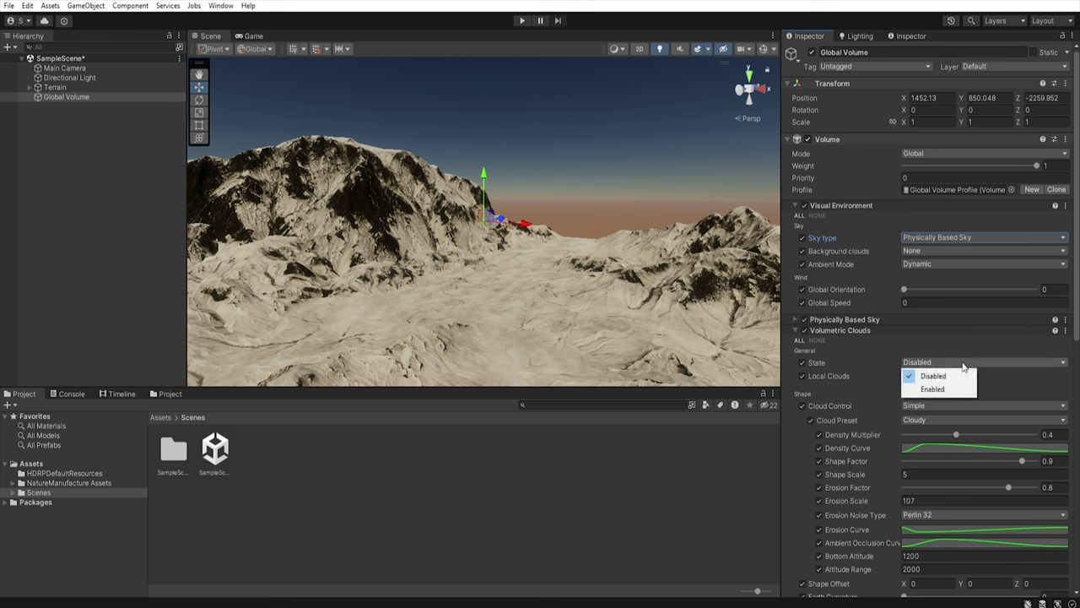
click(934, 389)
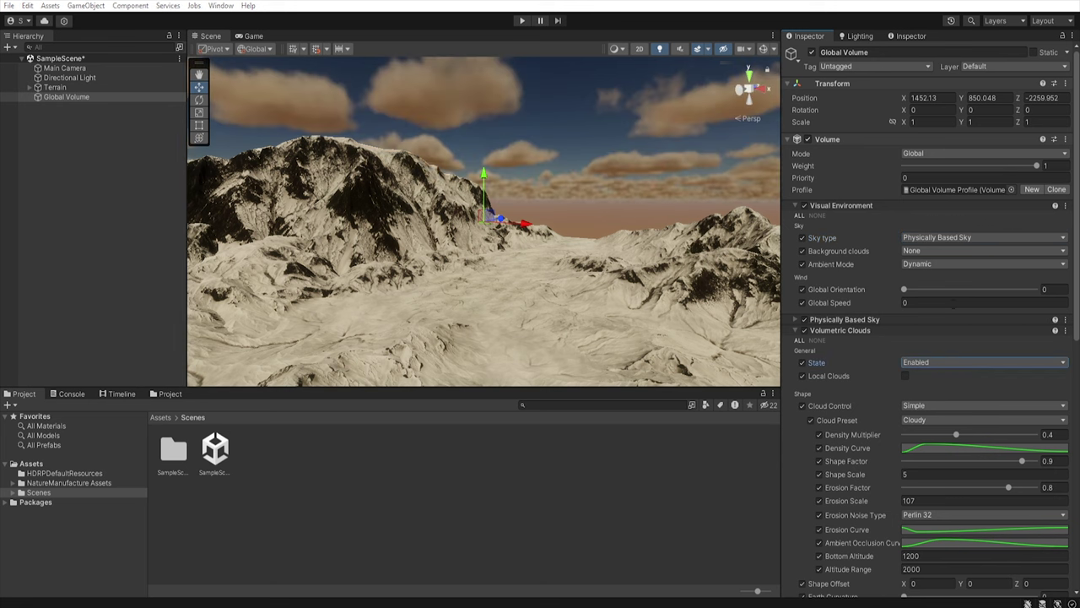
click(1065, 332)
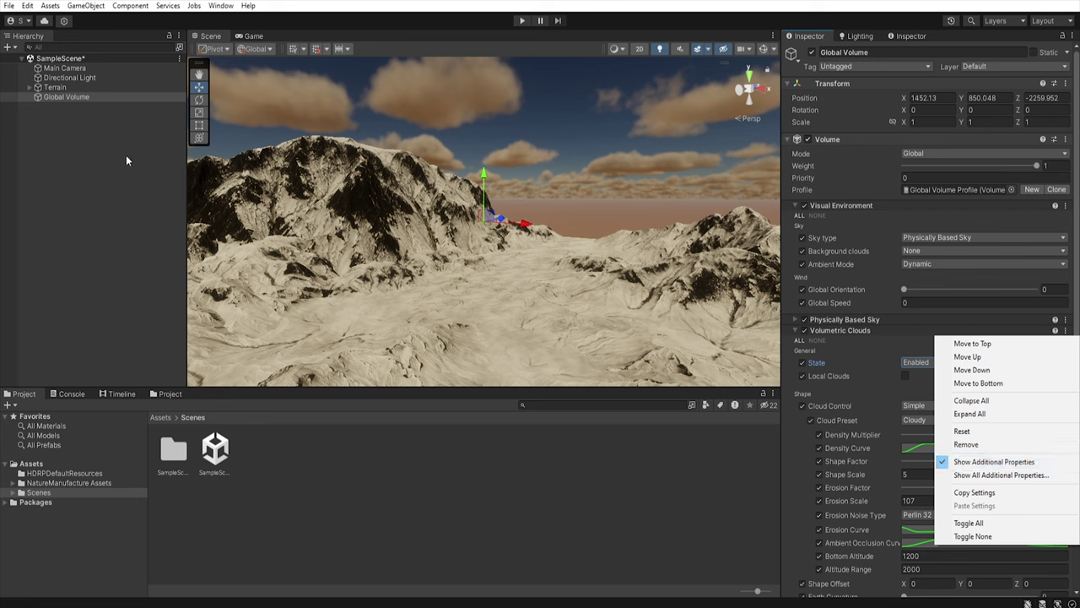
Set the Directional Light's filter colour to pure white (FFFFFF).
click(83, 78)
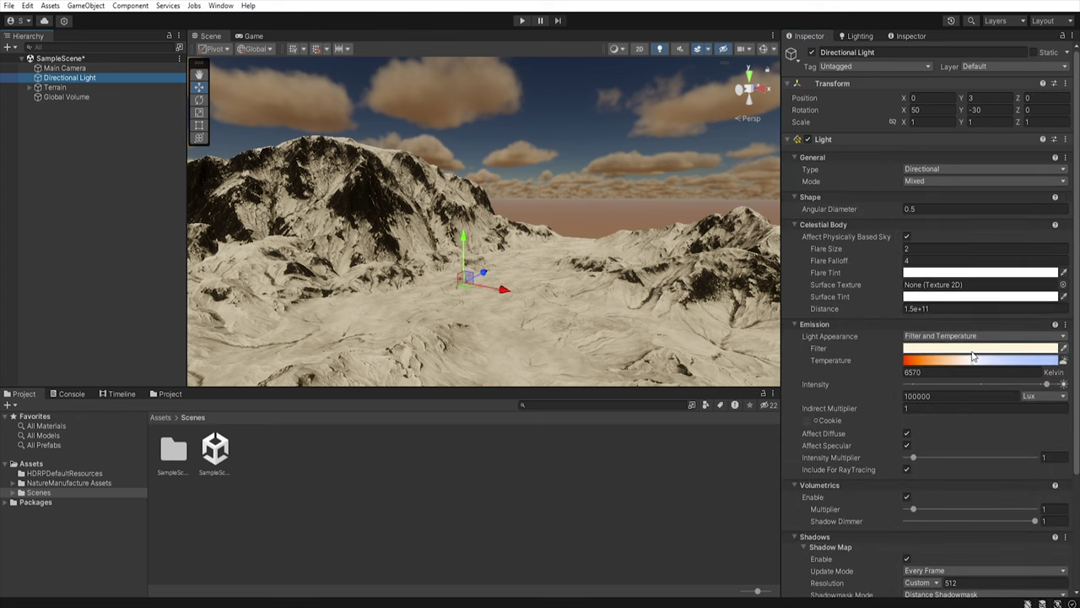
click(989, 348)
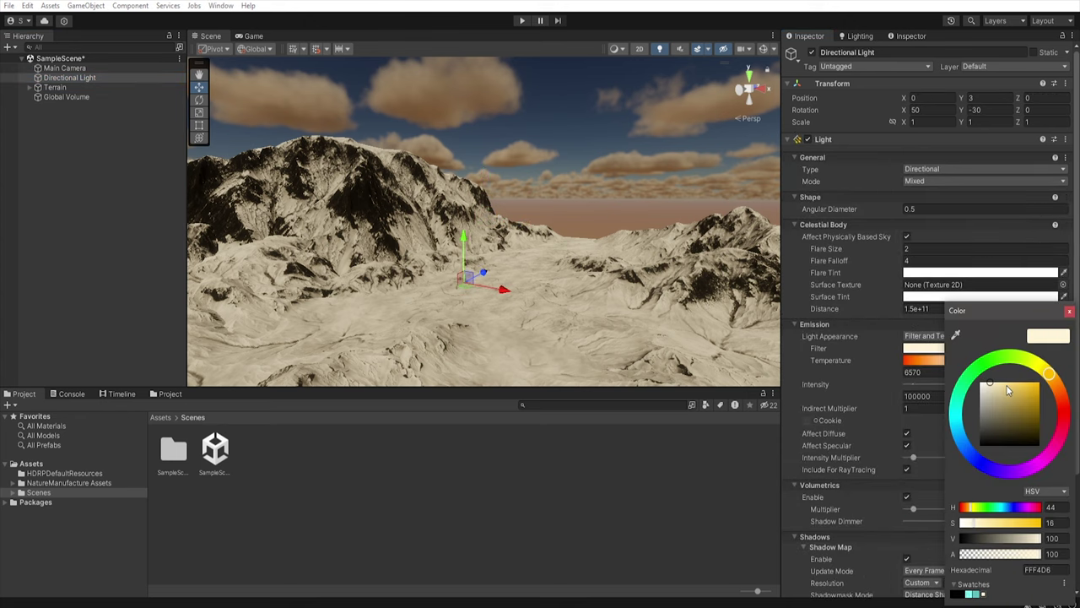
click(979, 384)
click(1070, 314)
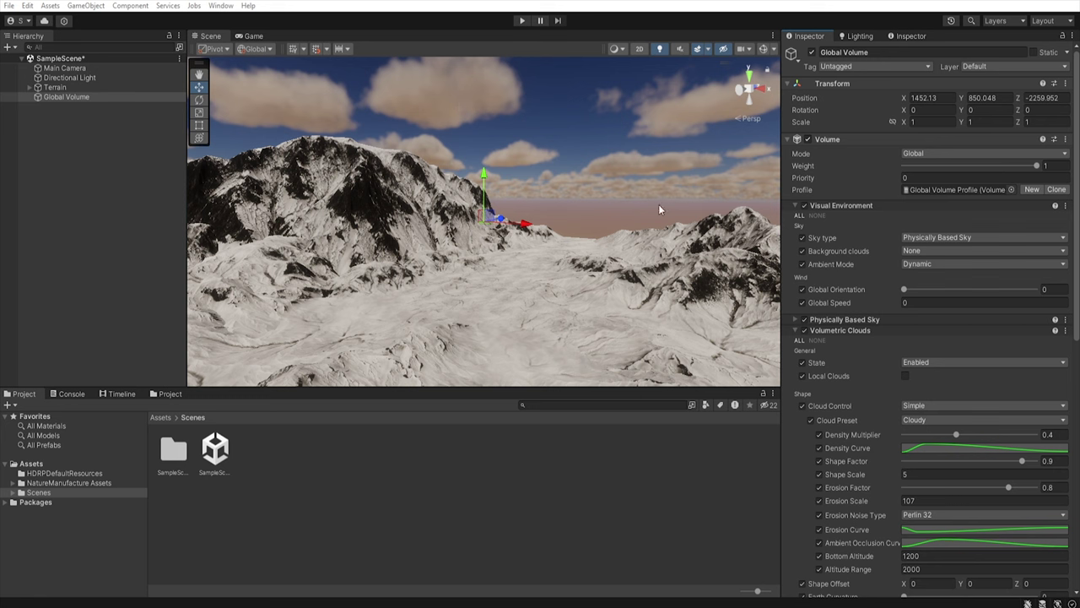
click(795, 319)
click(960, 432)
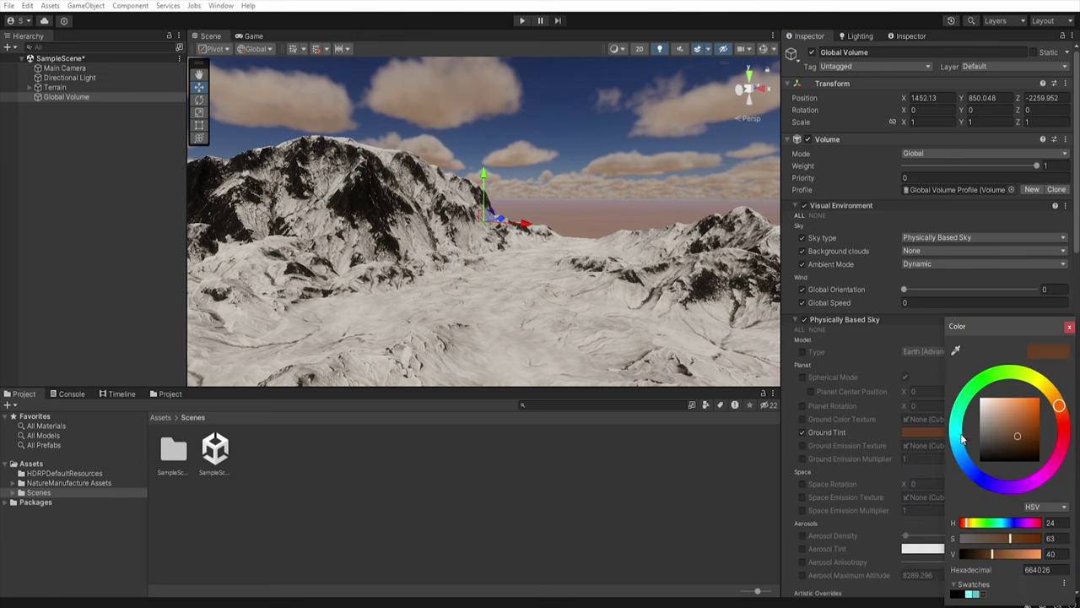
mouse_move(1016, 436)
mouse_down()
mouse_move(971, 433)
mouse_move(969, 414)
mouse_move(980, 432)
mouse_up()
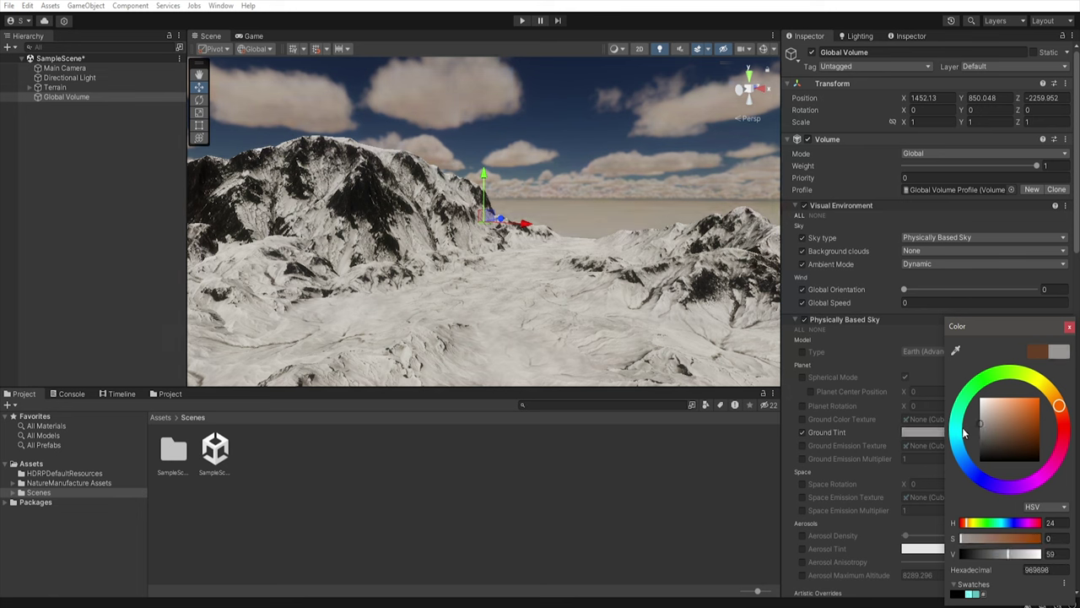
click(1040, 407)
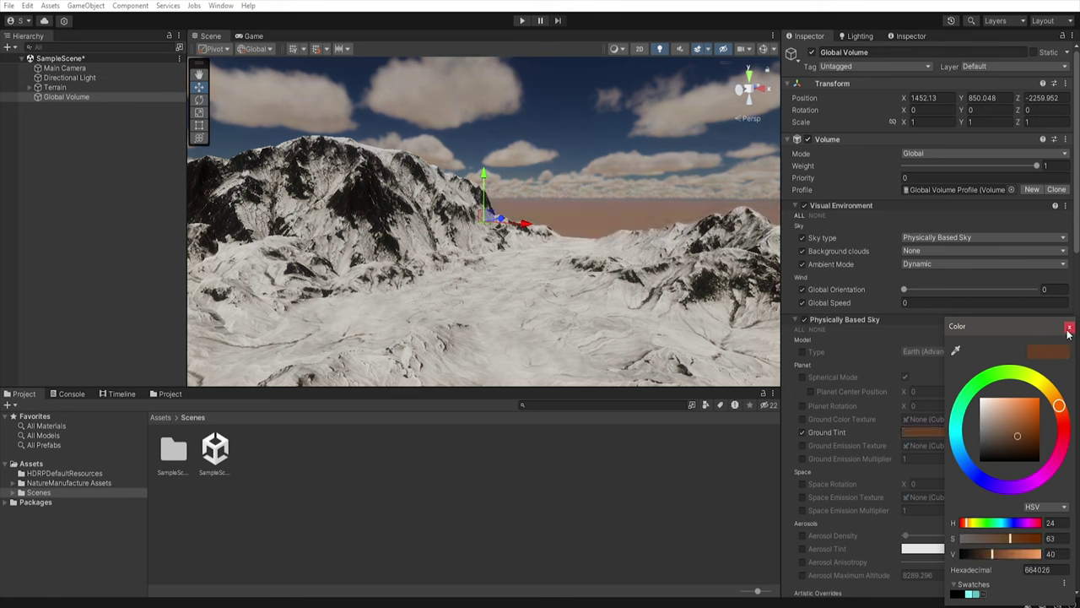
click(1069, 326)
Lower the Volumetric Clouds' Ambient Light Probe Dimmer below 1 to darken cloud lighting.
click(797, 320)
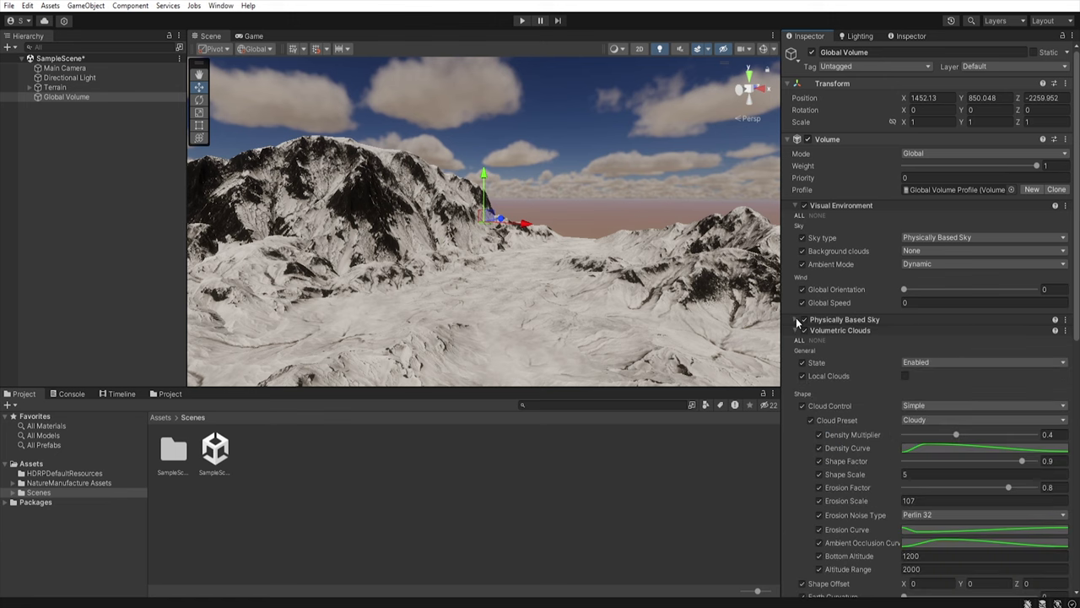
scroll(857, 469, down, 6)
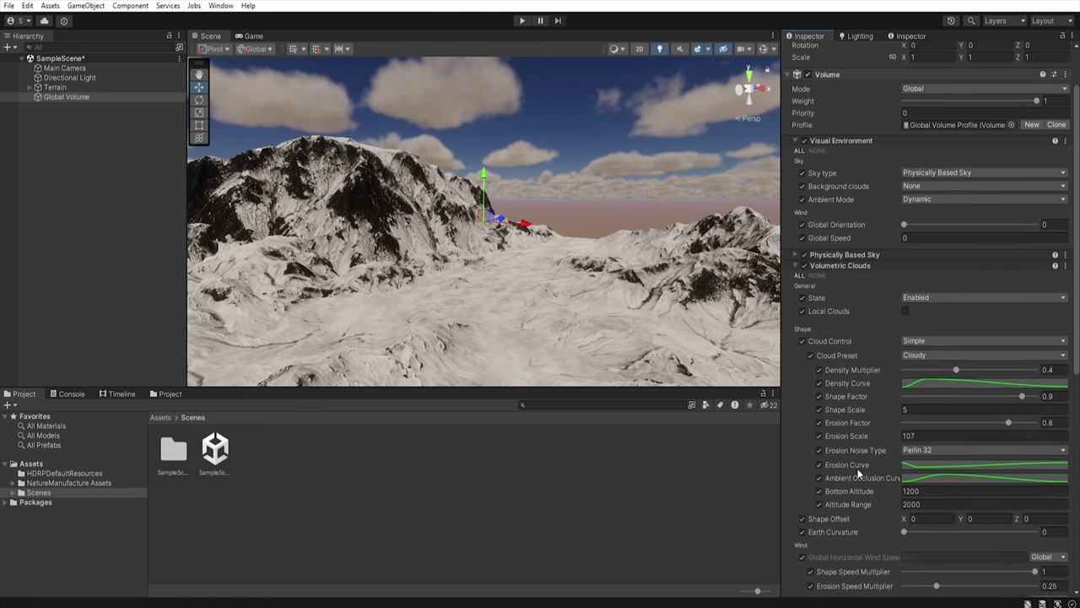
scroll(855, 466, down, 3)
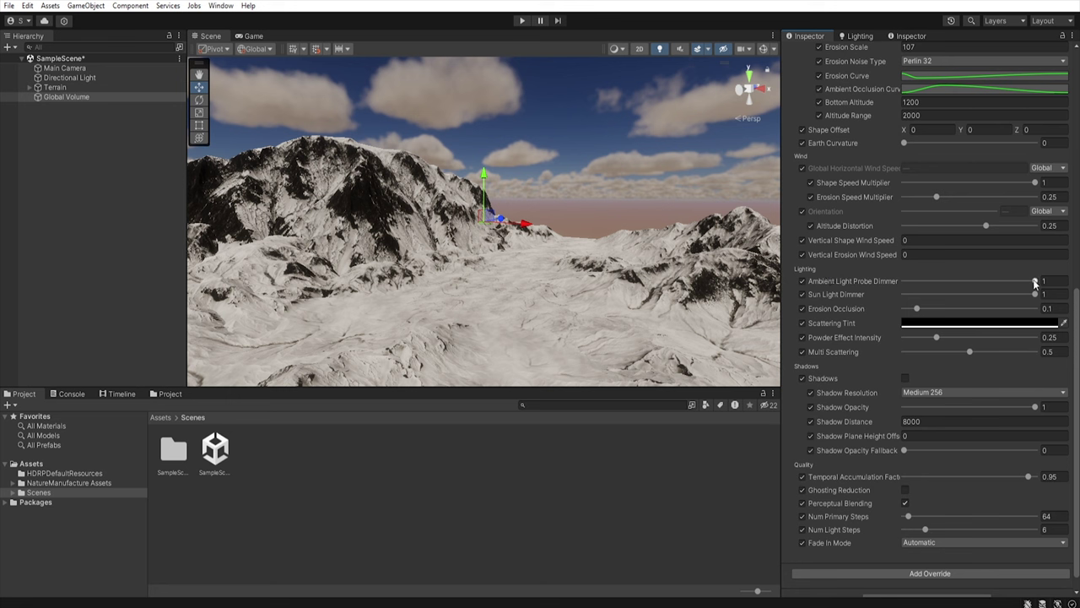
drag(1036, 284, 929, 267)
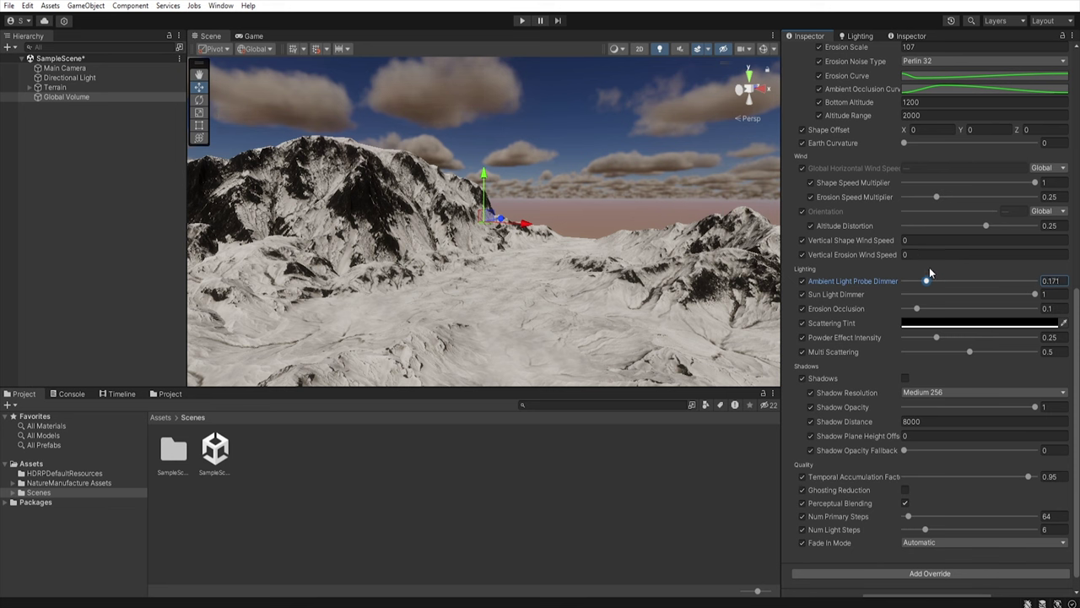
mouse_move(1028, 278)
mouse_down()
mouse_move(982, 277)
mouse_move(1036, 278)
mouse_up()
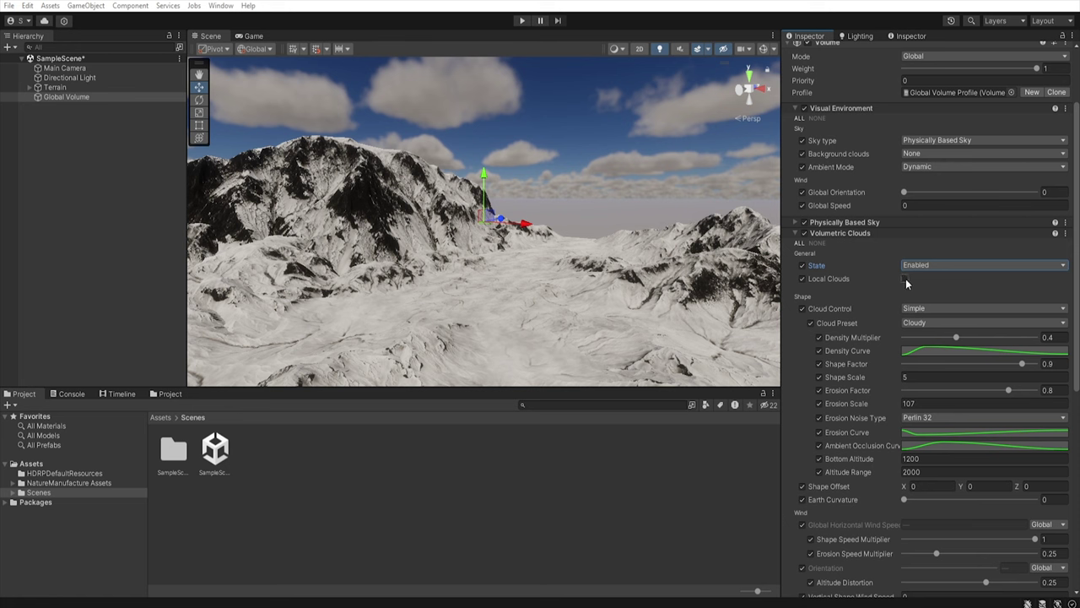
Turn on Local Clouds and look around the scene at the clouds over the mountains.
click(905, 278)
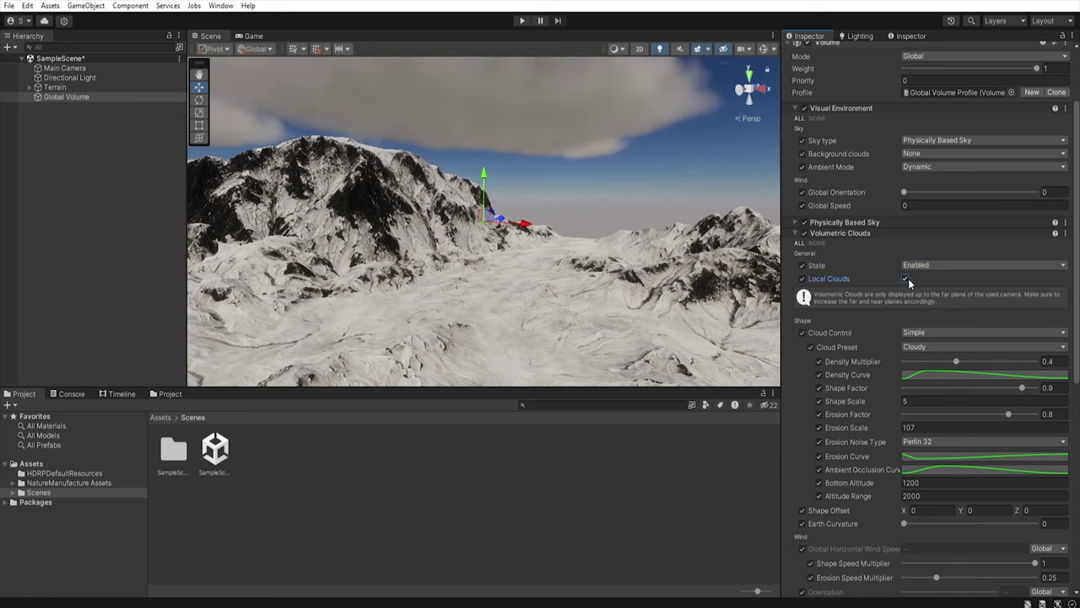
right_drag(607, 279, 617, 243)
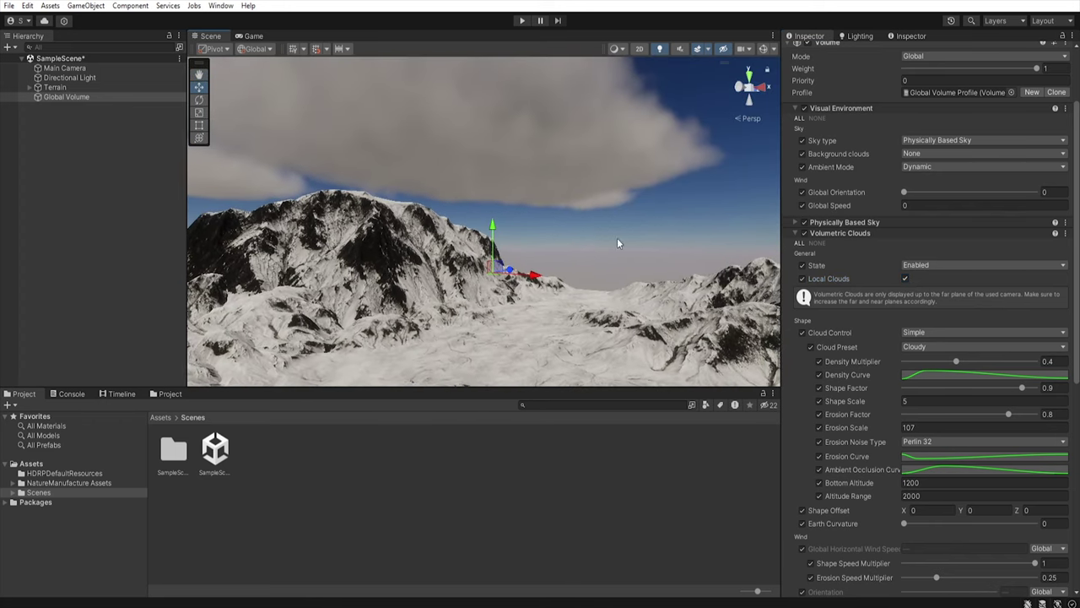
right_drag(646, 208, 541, 175)
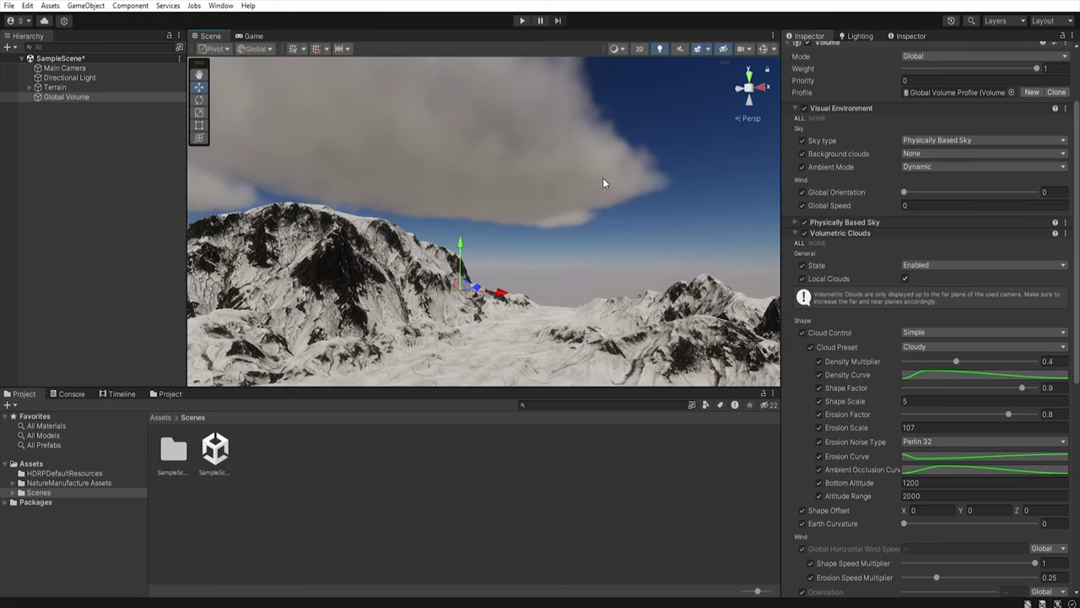
right_drag(589, 183, 649, 201)
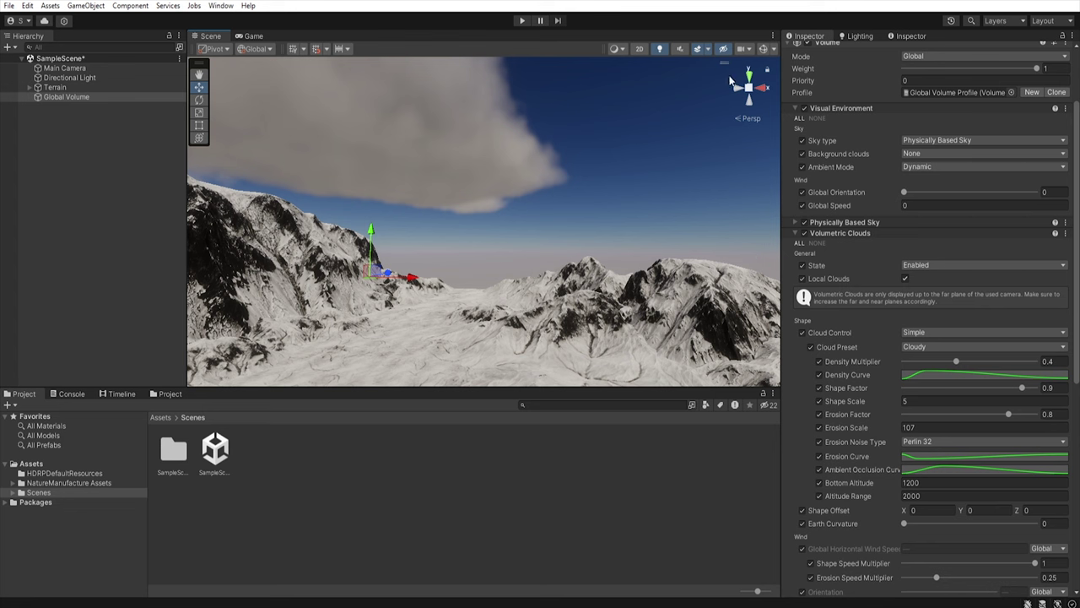
Set the Scene view camera's far clipping plane to 60000.
click(749, 50)
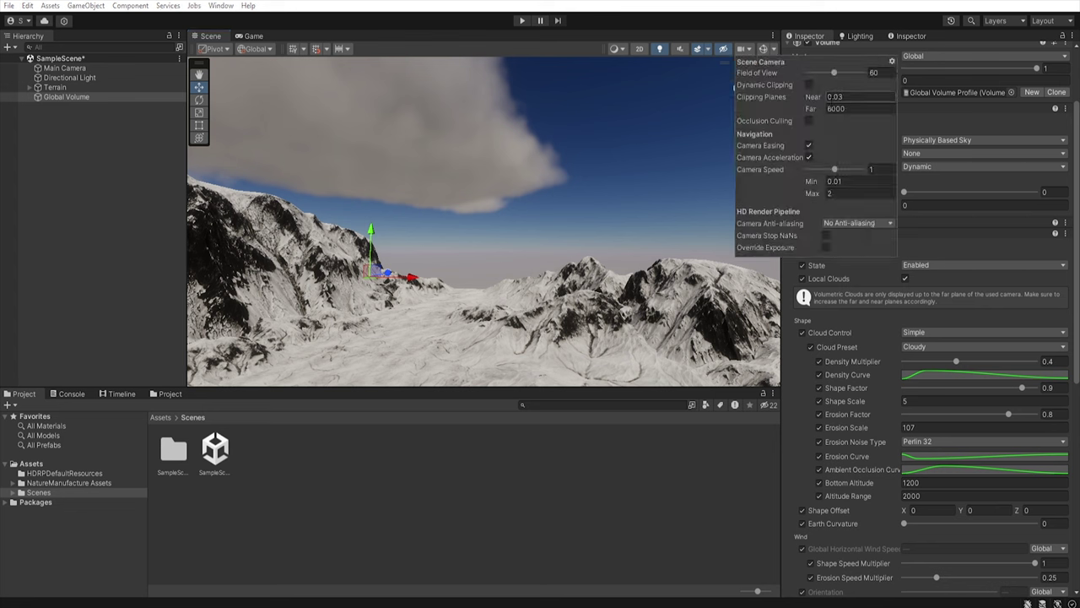
click(856, 108)
text(60000)
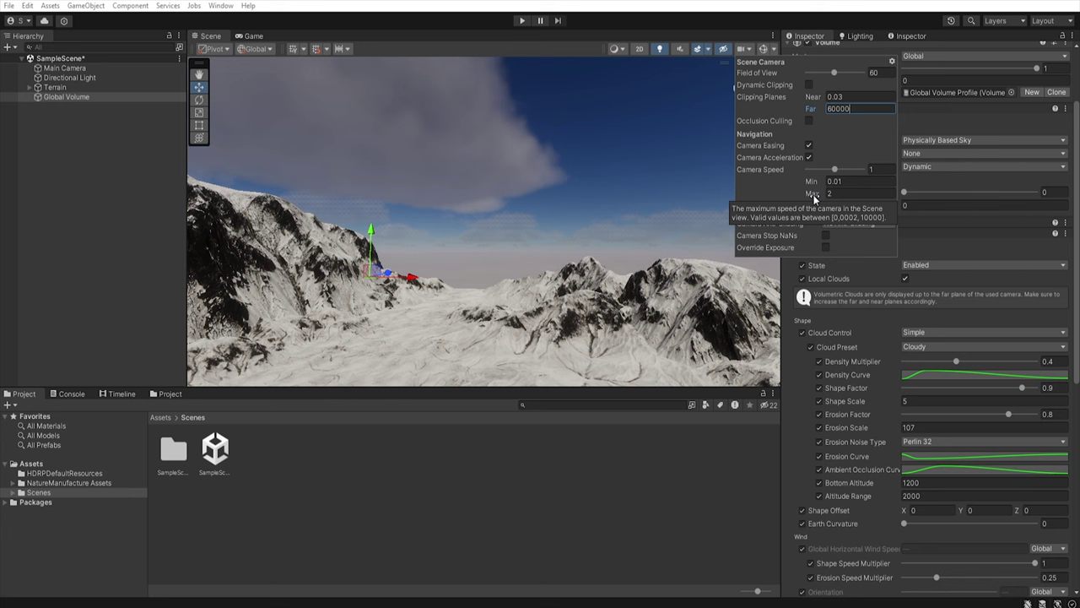
click(693, 4)
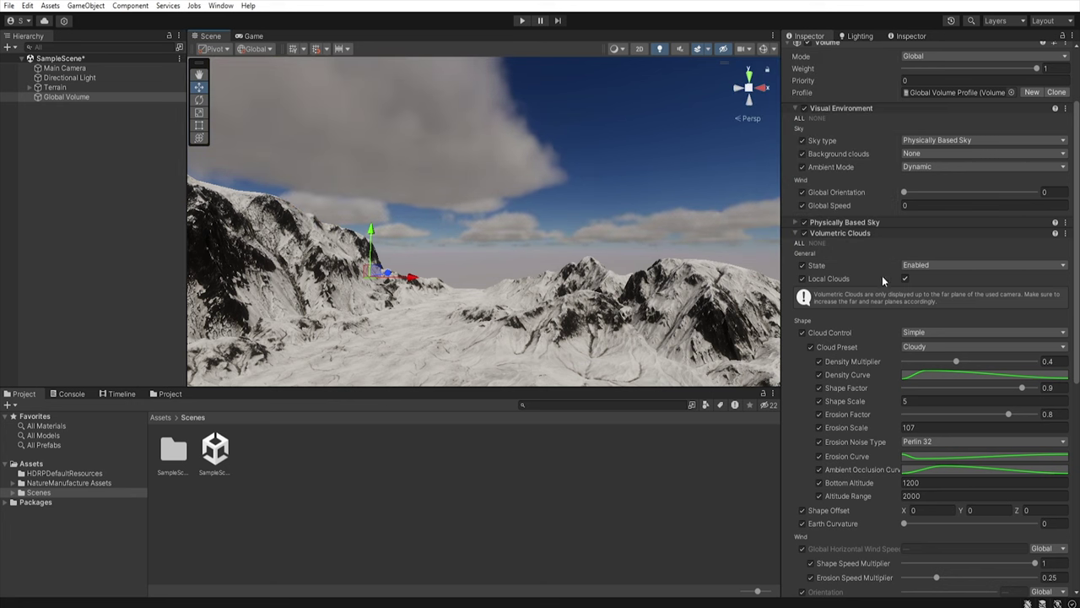
On the Global Volume, raise the clouds' Earth Curvature and return it to 0.
click(65, 96)
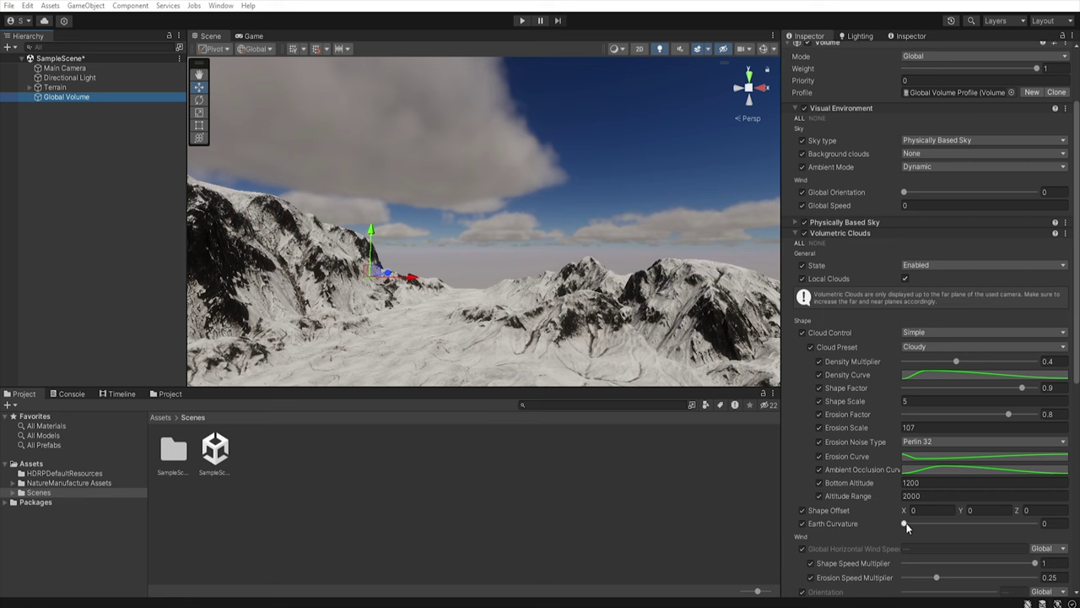
drag(905, 524, 1031, 534)
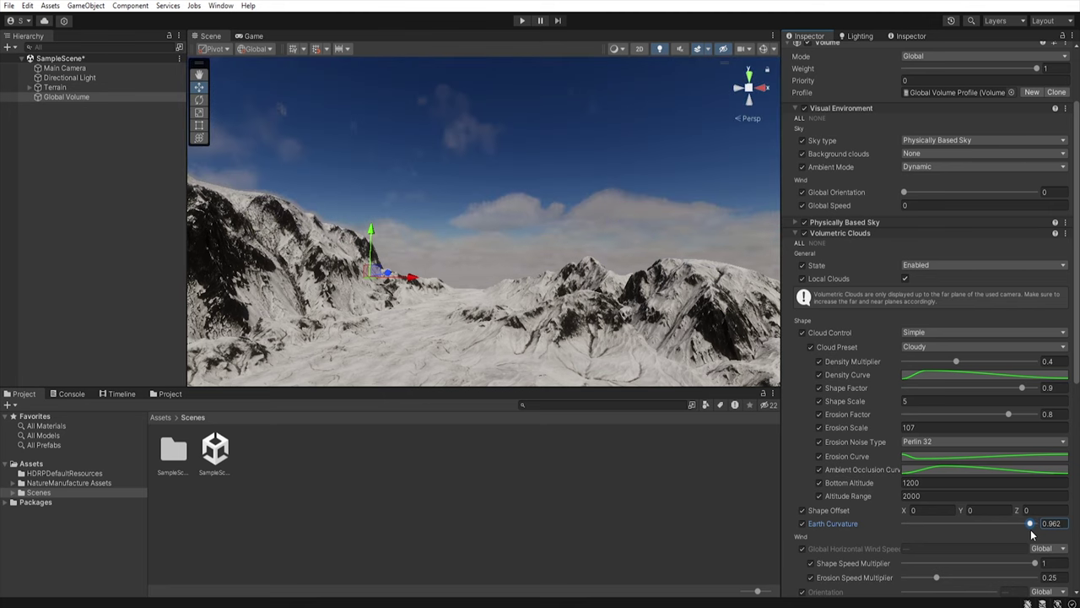
drag(1030, 523, 894, 524)
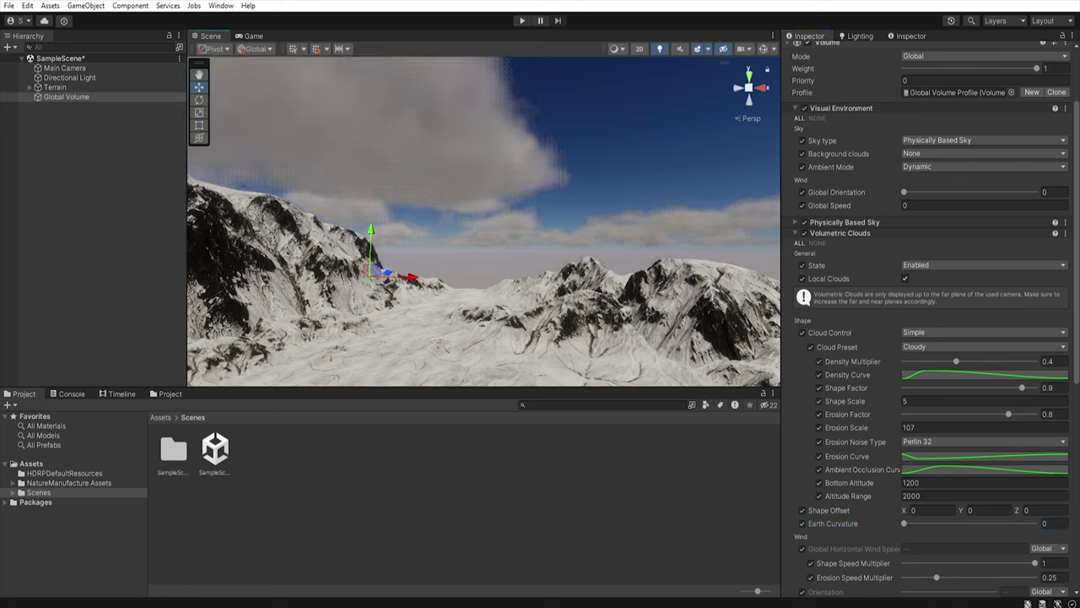
click(939, 511)
text(0.2)
key(BackSpace)
key(BackSpace)
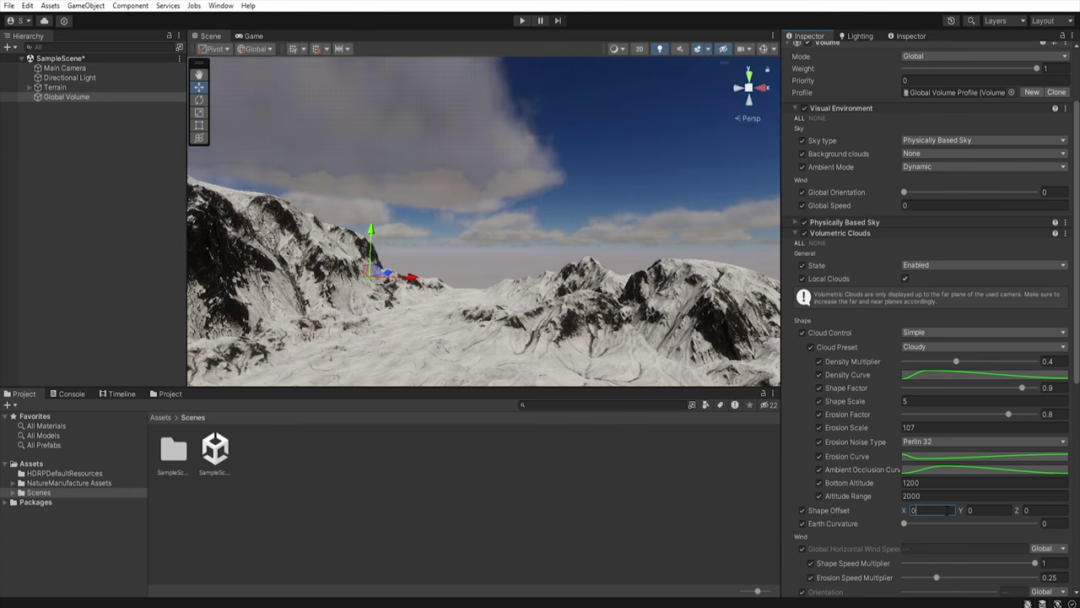
key(Tab)
key(Tab)
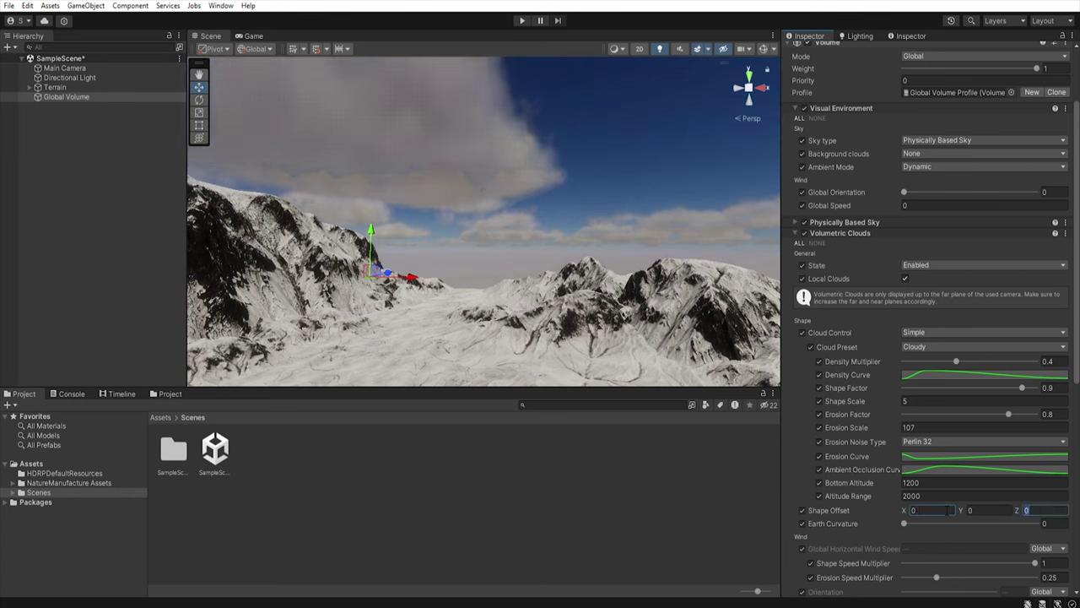
text(0.1)
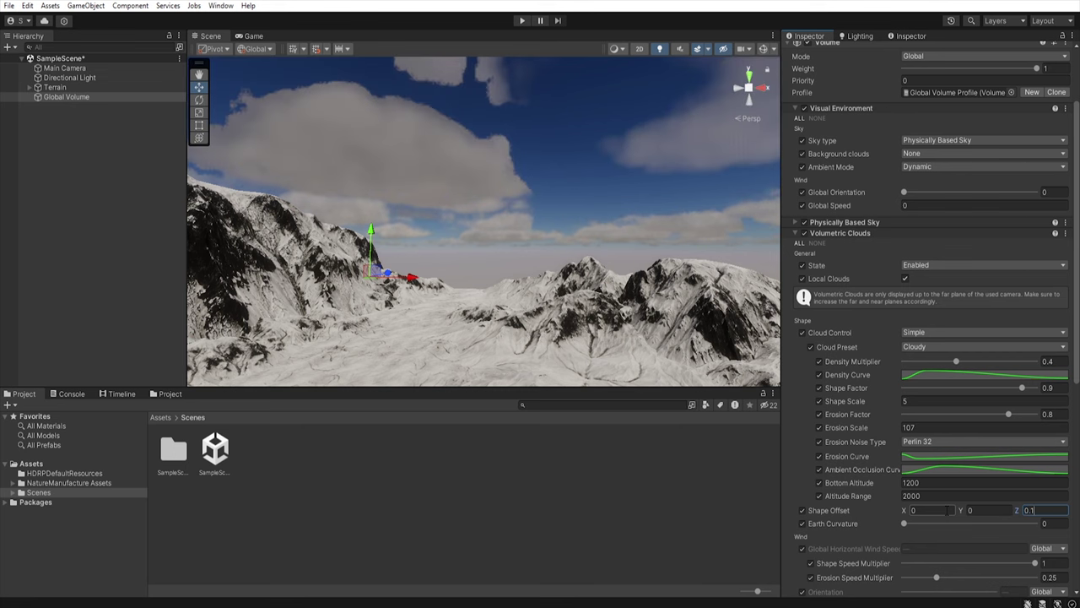
key(BackSpace)
text(3)
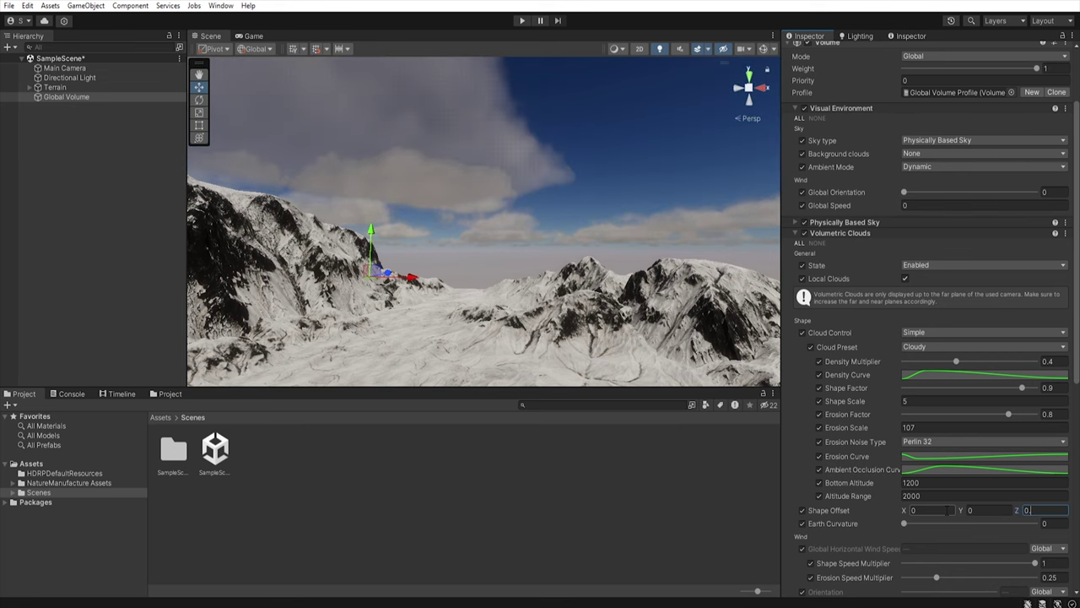
key(Escape)
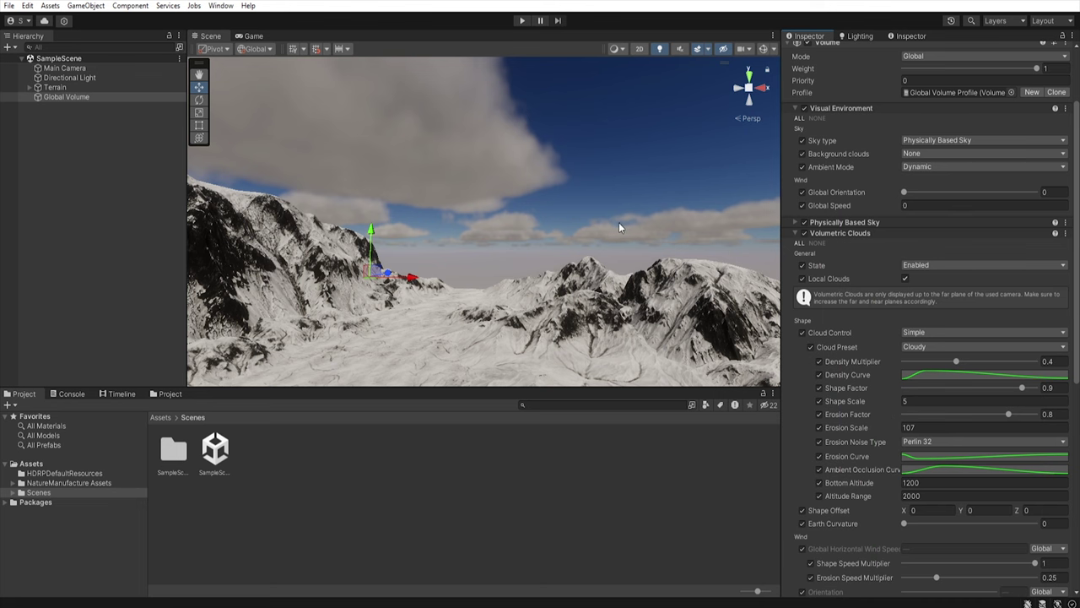
right_drag(619, 226, 514, 157)
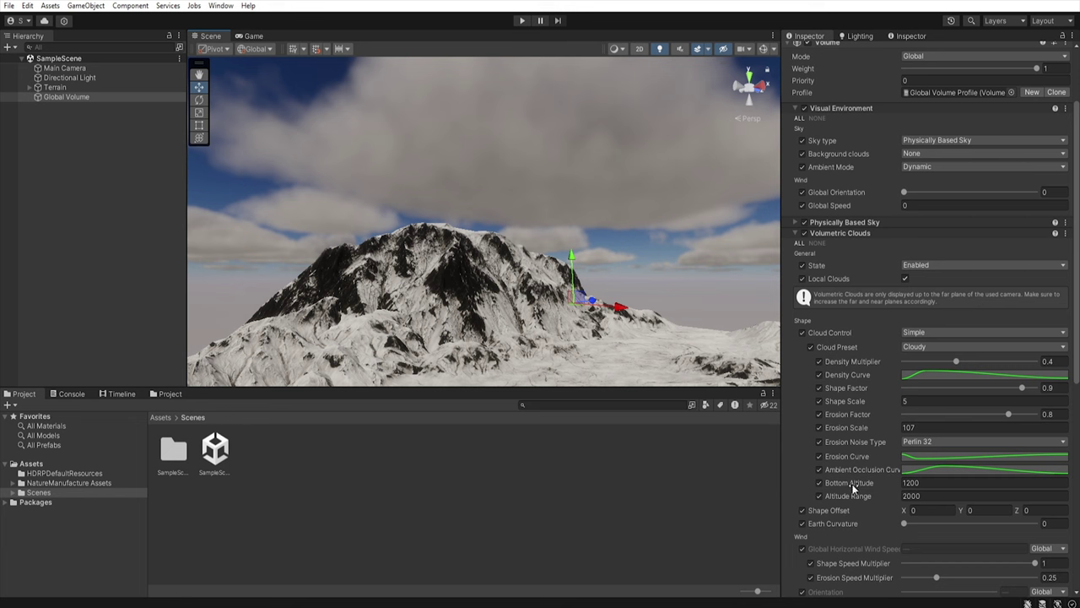
Drag the clouds' Bottom Altitude down to about 404.9.
mouse_move(868, 483)
drag(869, 482, 426, 493)
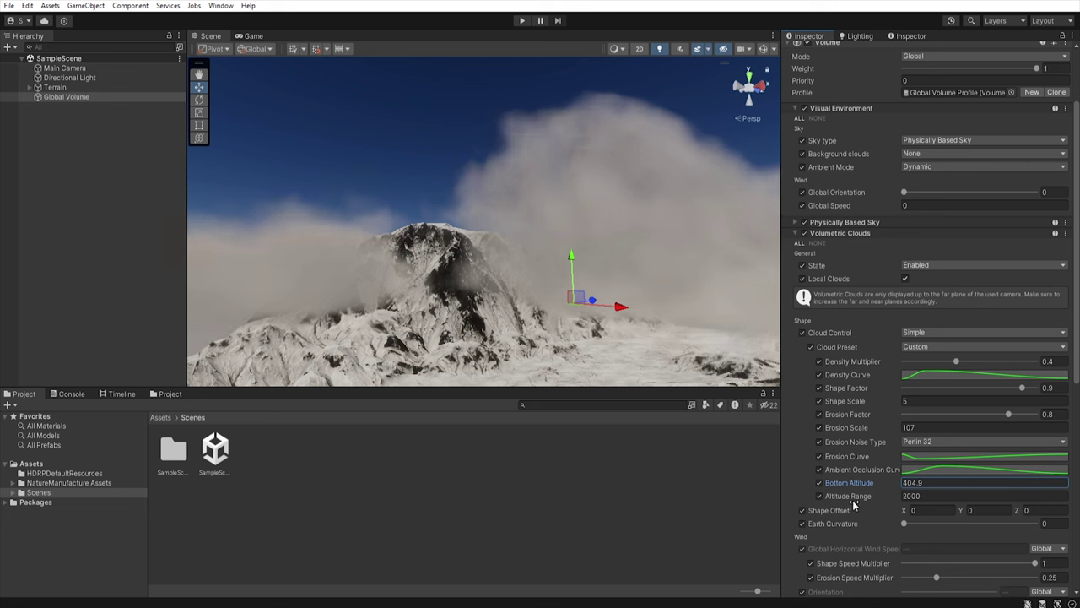
mouse_move(851, 496)
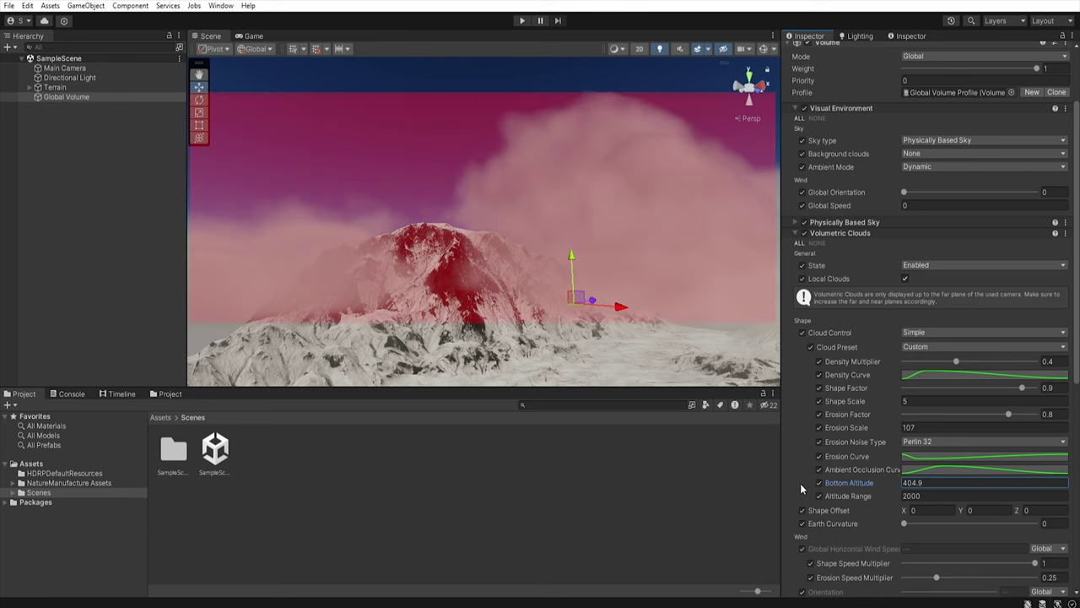
Raise the clouds' Bottom Altitude to 623 and shrink Altitude Range to about 854.7.
drag(825, 485, 1043, 482)
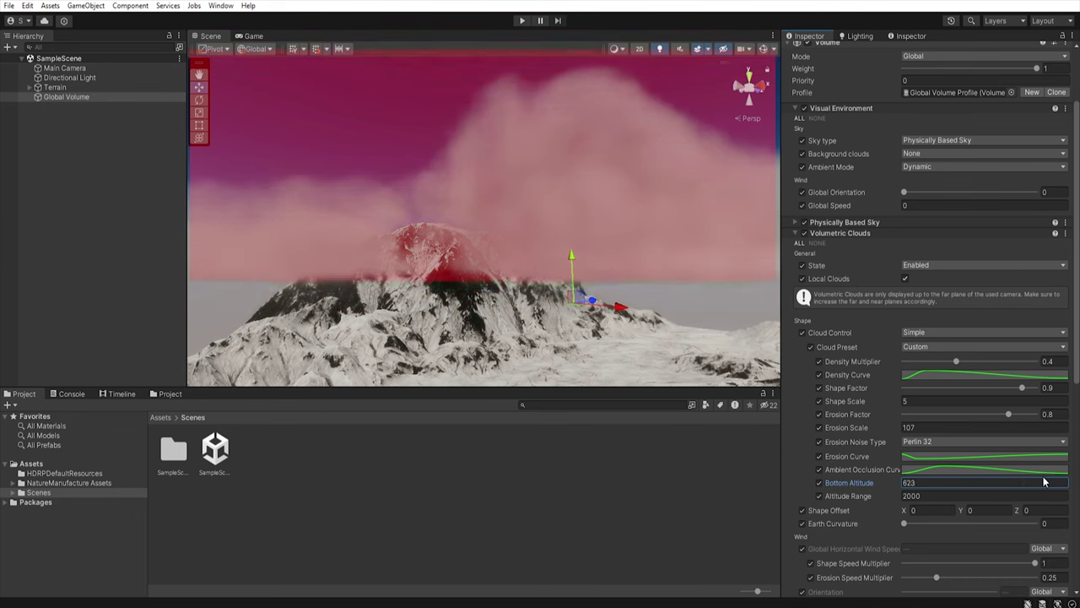
click(875, 501)
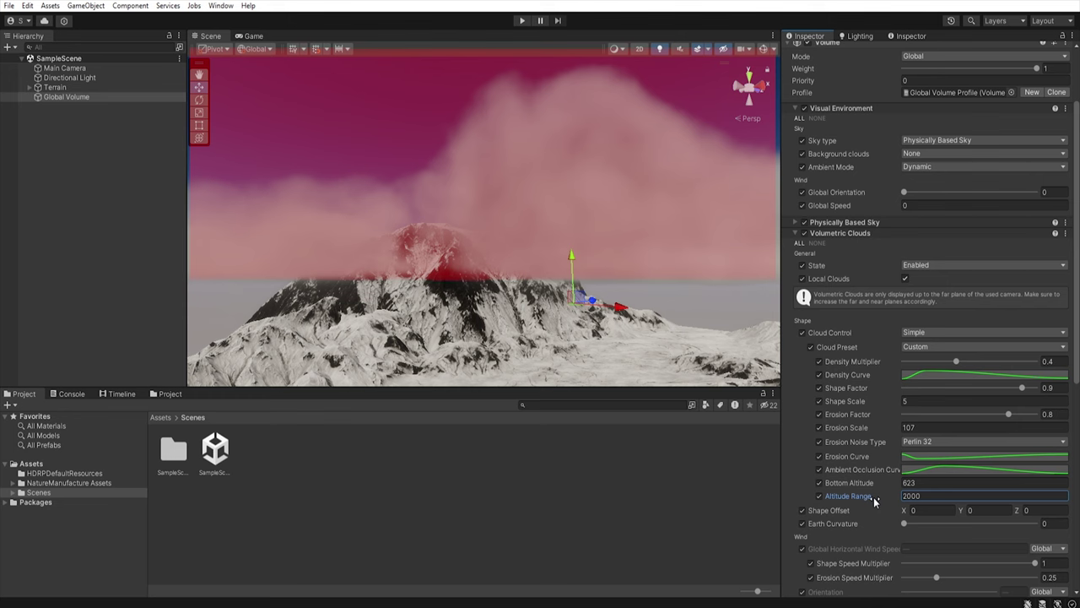
mouse_move(866, 496)
mouse_down()
mouse_move(85, 474)
mouse_move(1046, 477)
mouse_move(878, 494)
mouse_up()
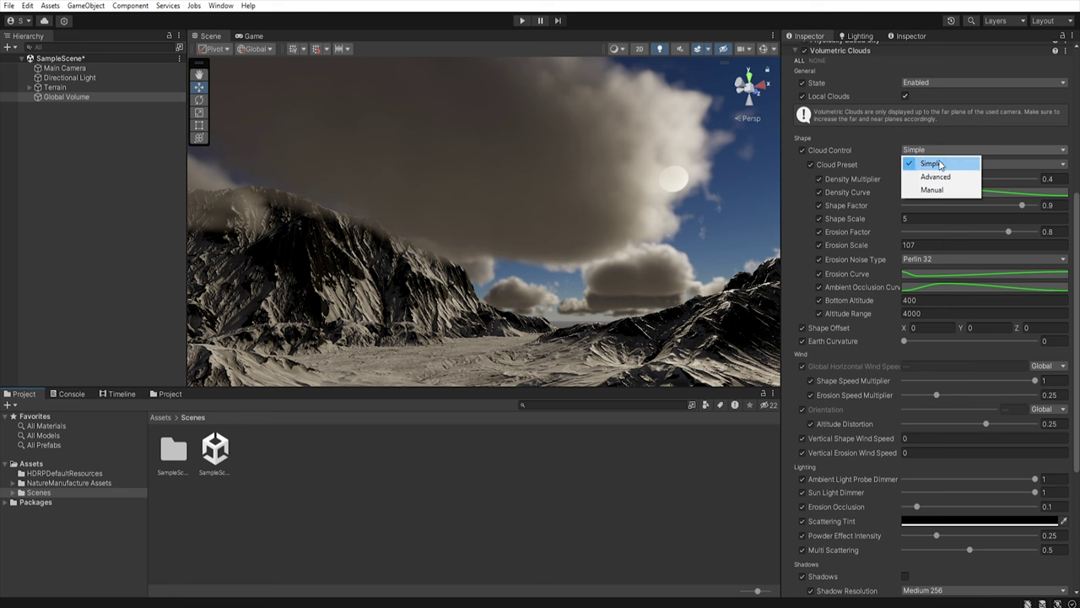
click(940, 164)
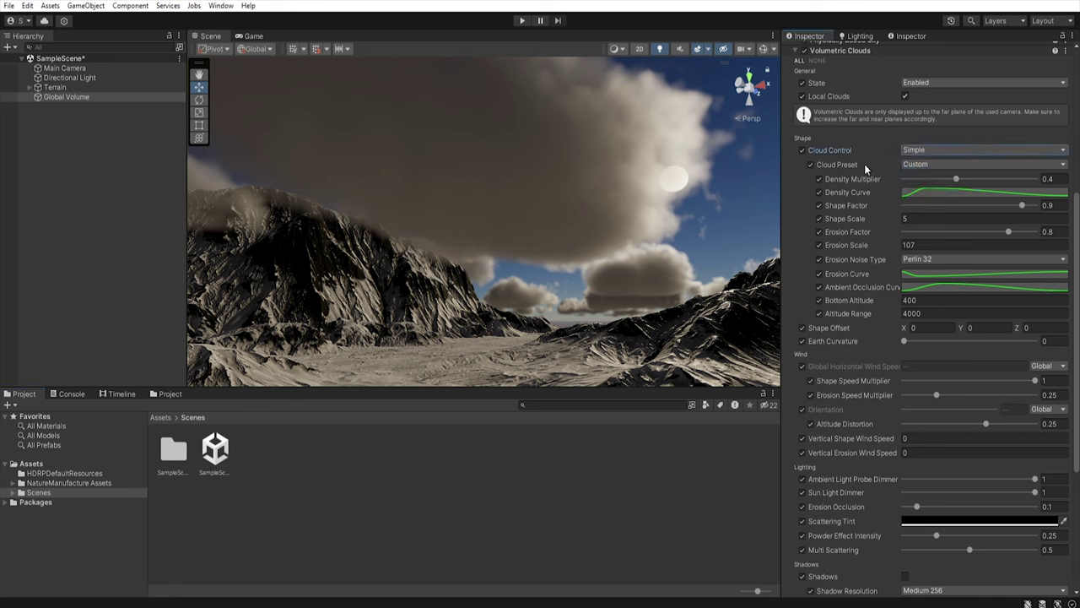
click(928, 165)
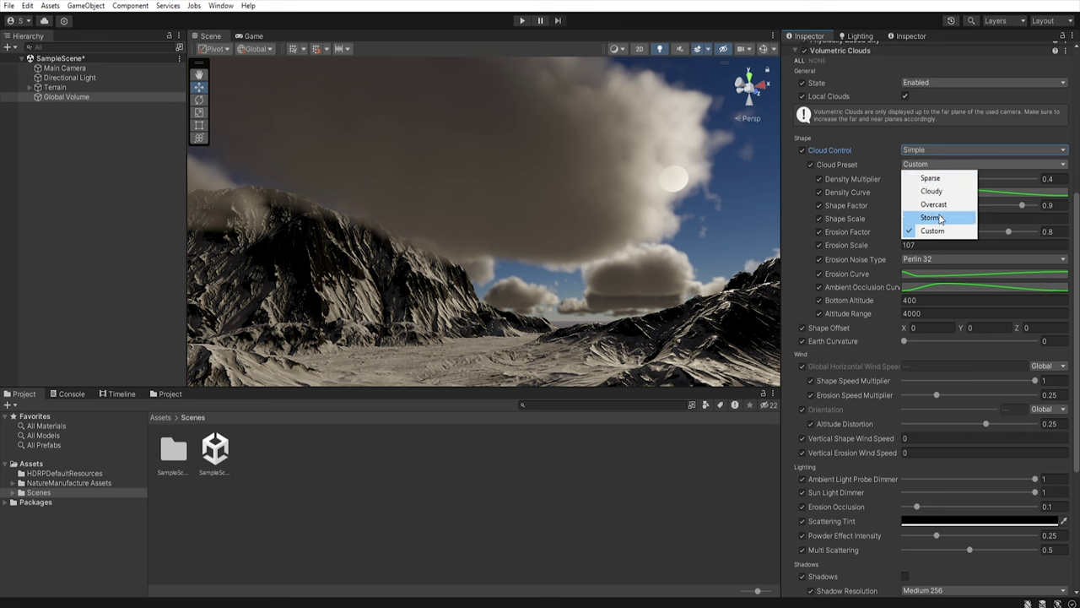
click(933, 233)
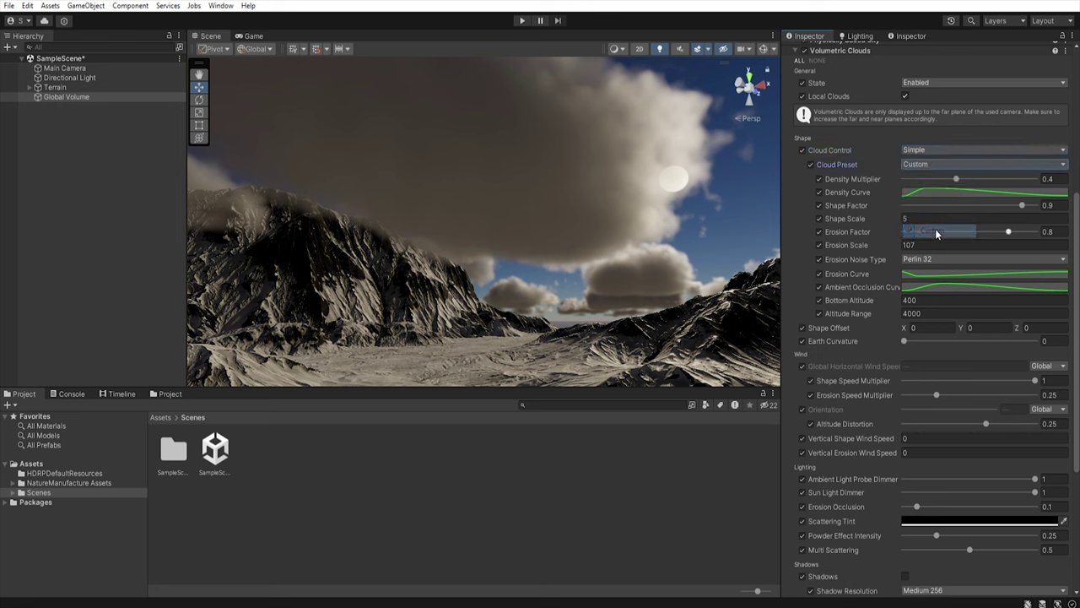
click(956, 179)
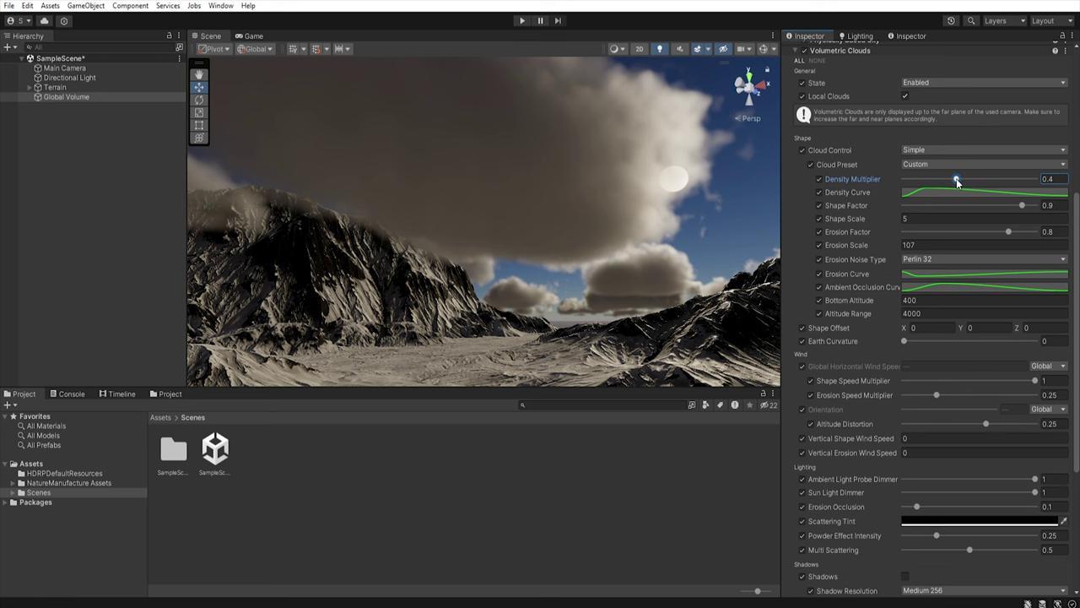
drag(956, 179, 1005, 177)
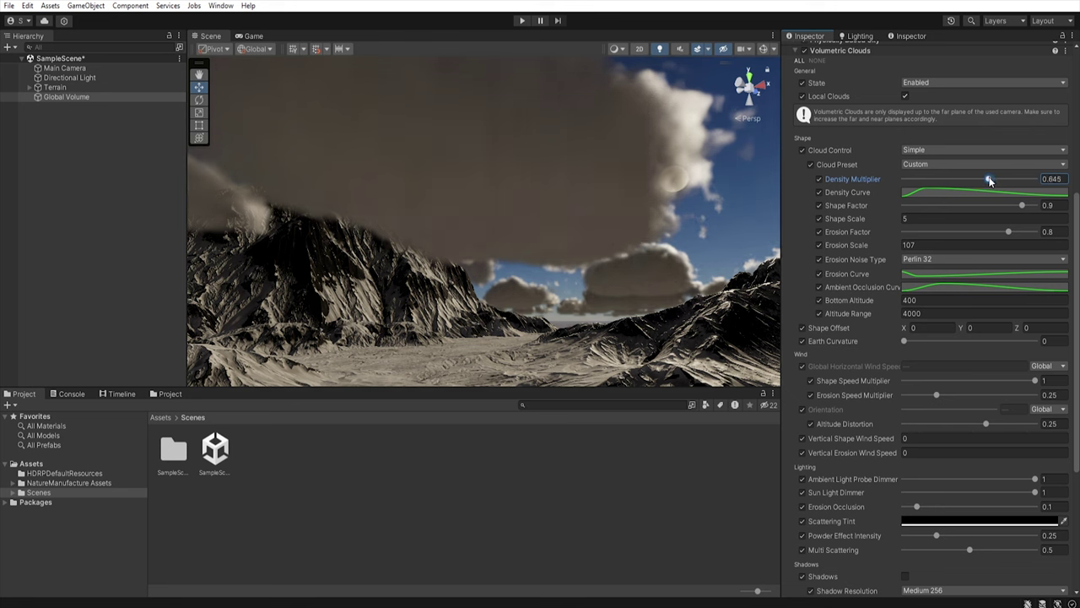
click(956, 179)
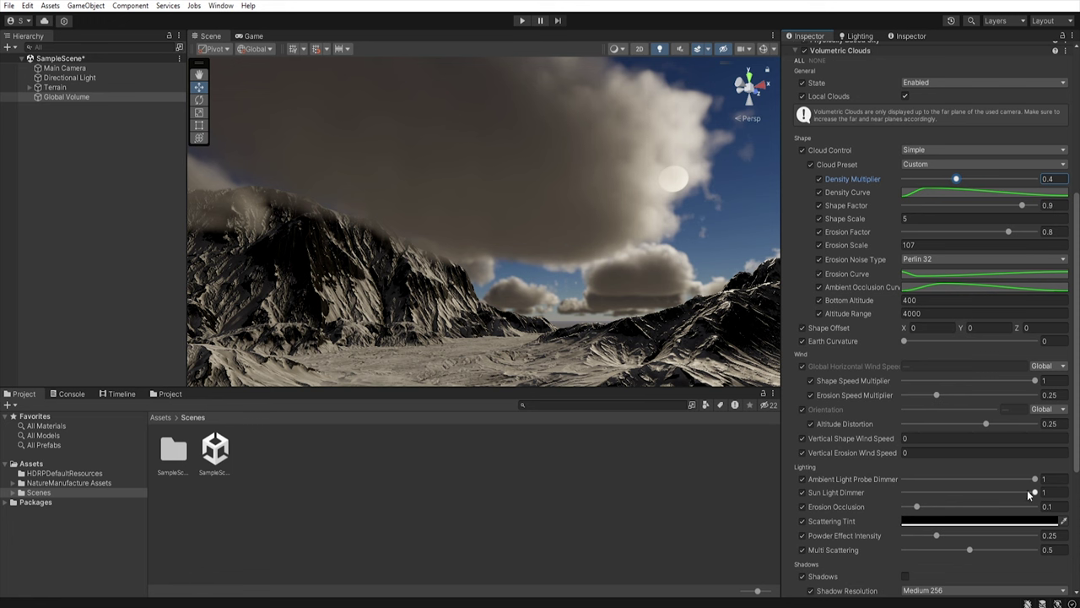
mouse_move(1036, 492)
mouse_down()
mouse_move(908, 482)
mouse_move(1036, 492)
mouse_up()
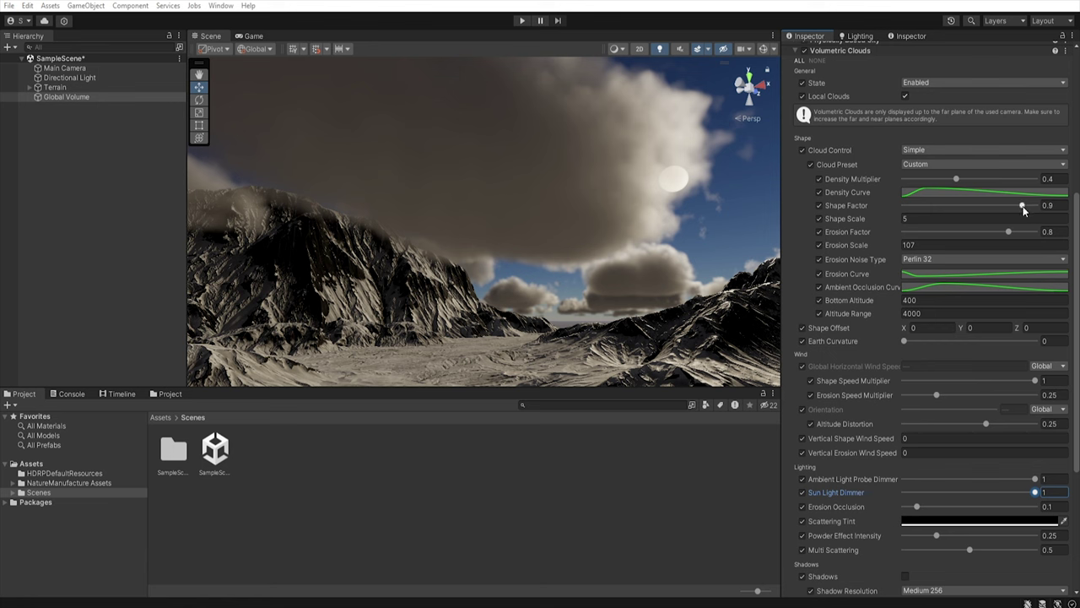
Drag Shape Factor to 0.934, preview Shape Scale at 122, then set it back to 5.
mouse_move(1018, 205)
mouse_down()
mouse_move(948, 208)
mouse_move(1040, 207)
mouse_move(998, 204)
mouse_move(1027, 205)
mouse_up()
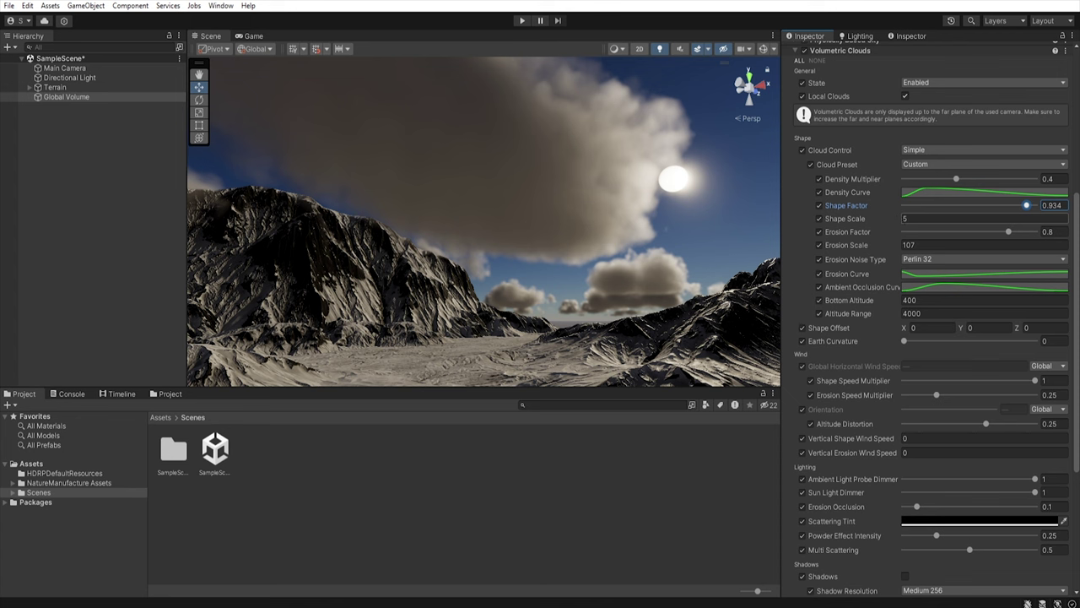
click(848, 218)
text(1)
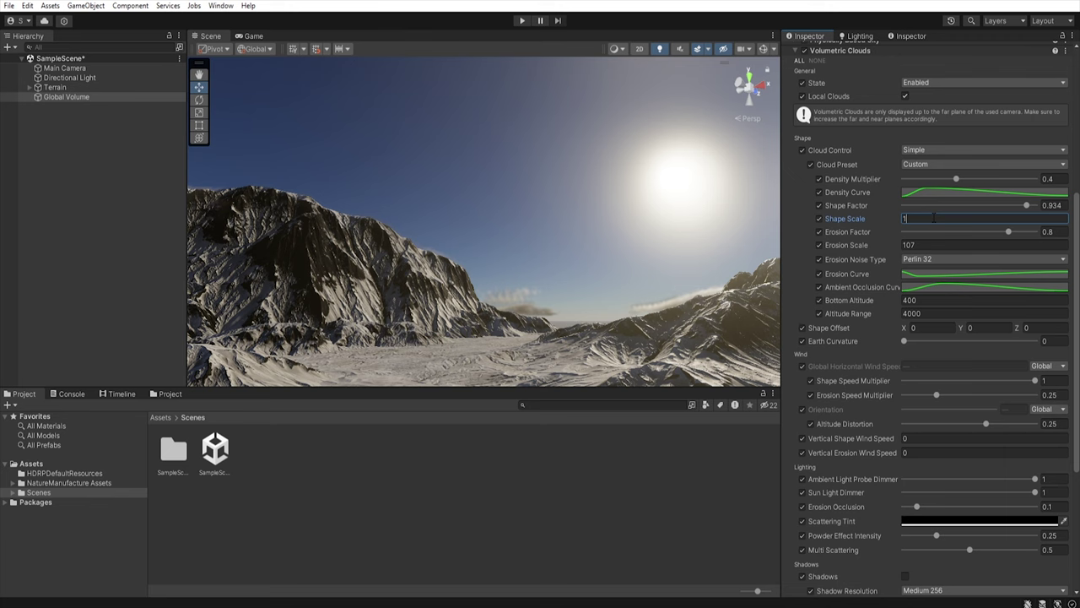
text(2)
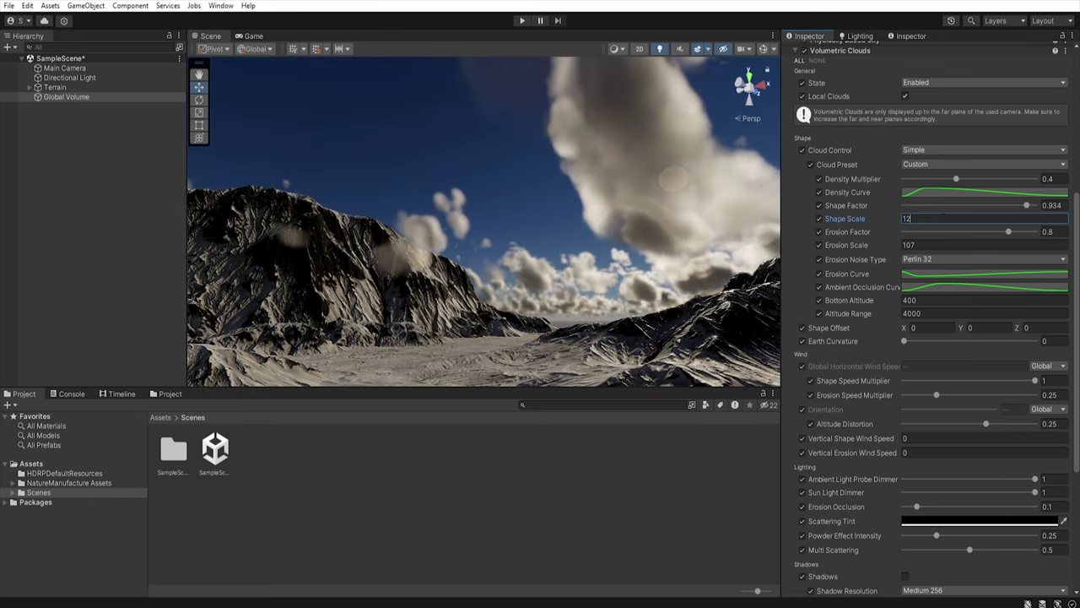
text(2)
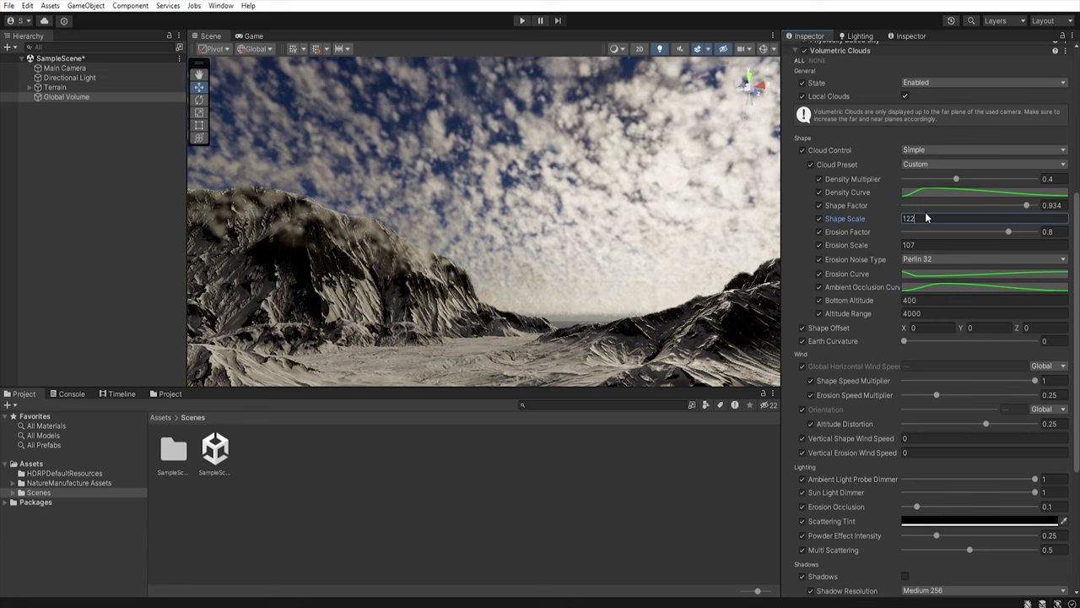
key(Return)
text(5)
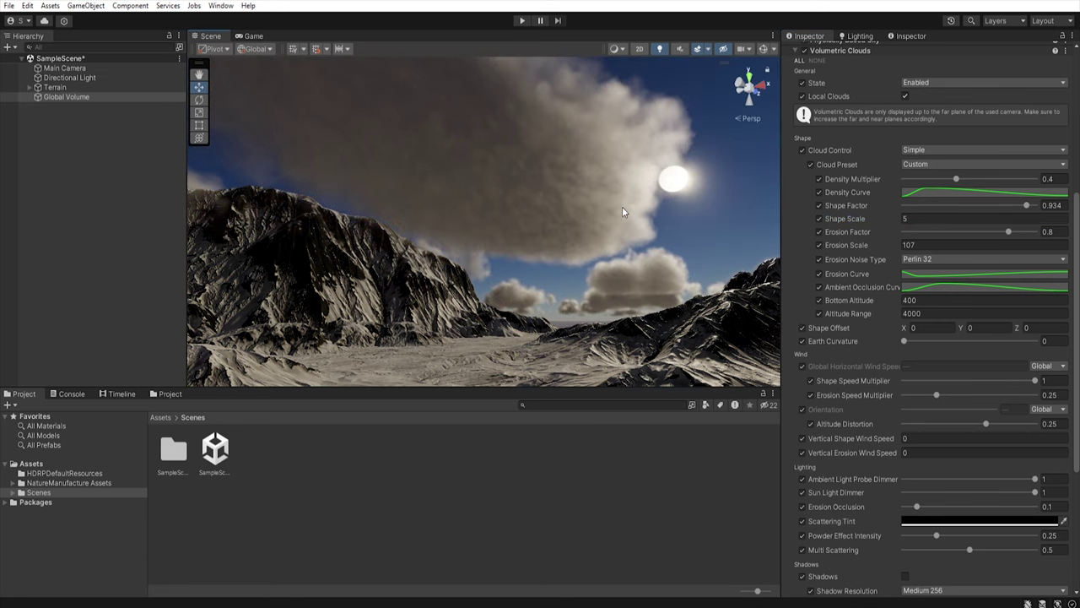
Confirm Shape Scale 5 and drag the Erosion Factor slider to its maximum of 1.
click(1009, 232)
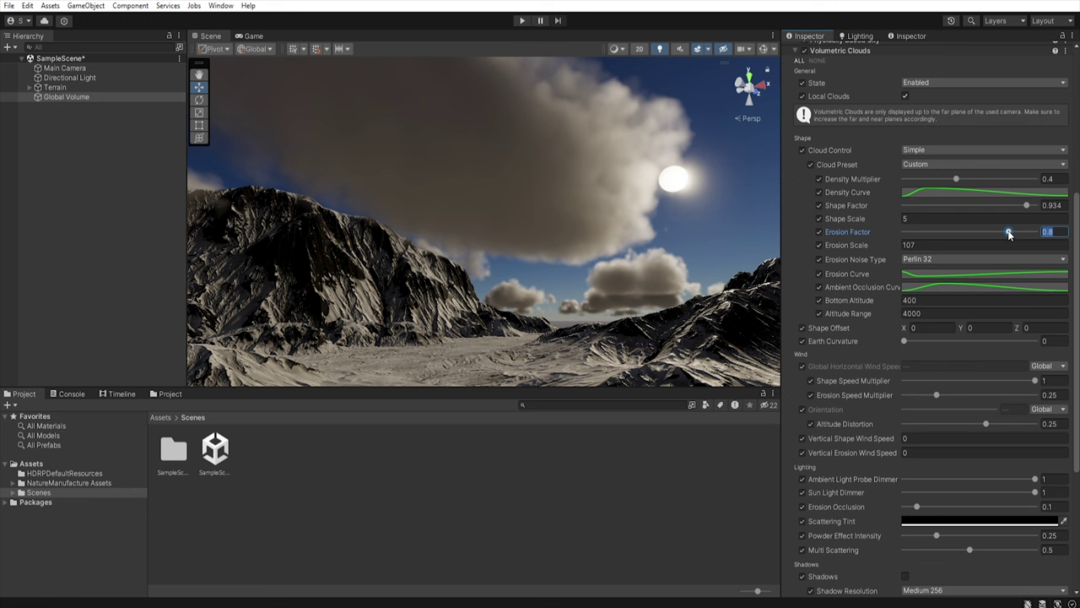
drag(1008, 234, 914, 230)
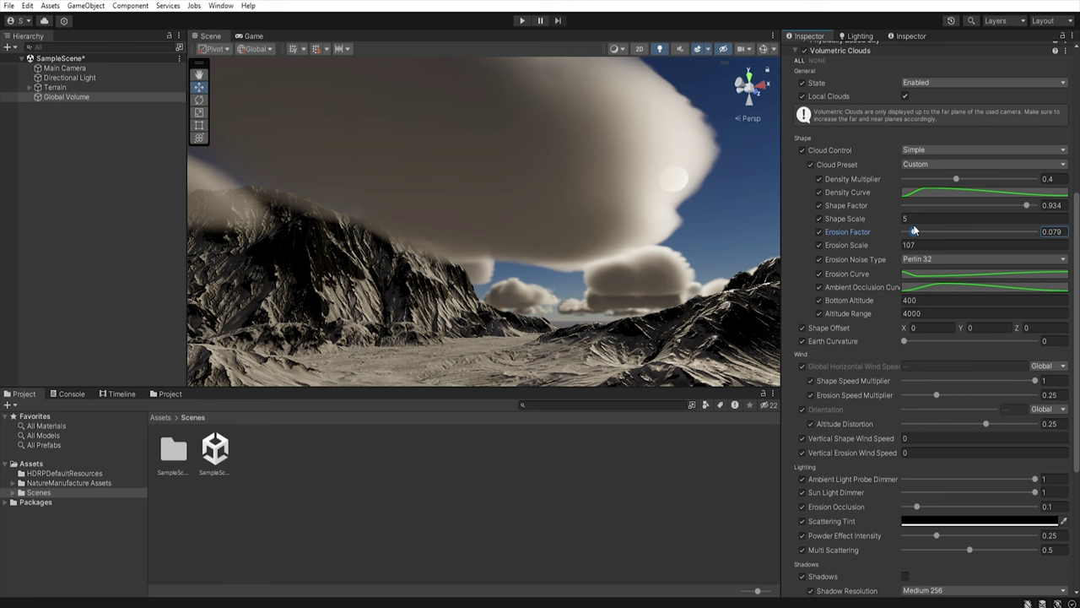
drag(914, 231, 950, 231)
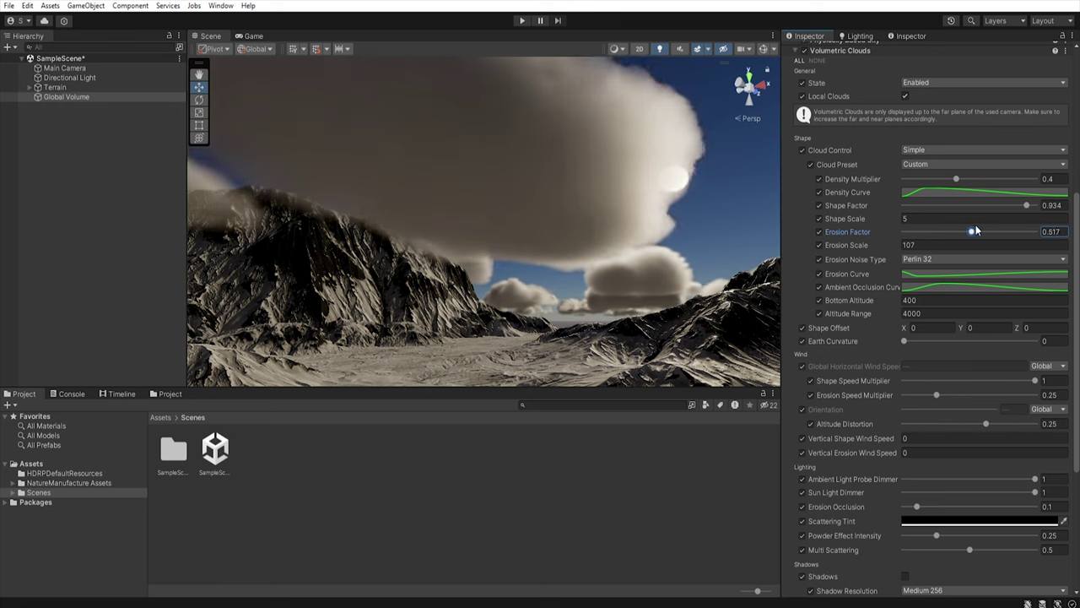
drag(975, 230, 1034, 231)
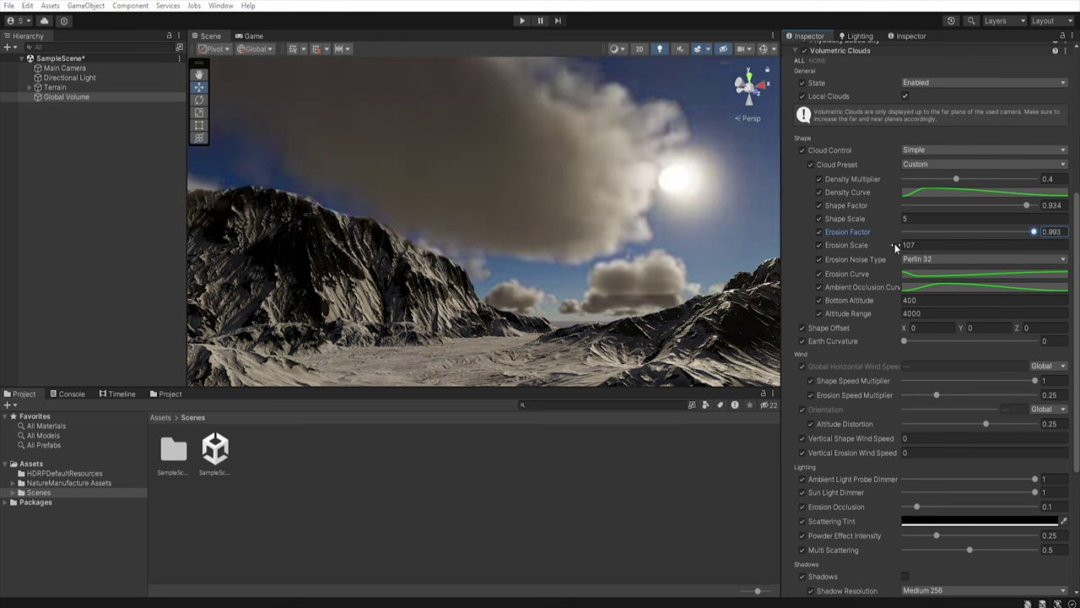
Scrub Erosion Scale to preview values, then enter 107.
drag(896, 247, 717, 252)
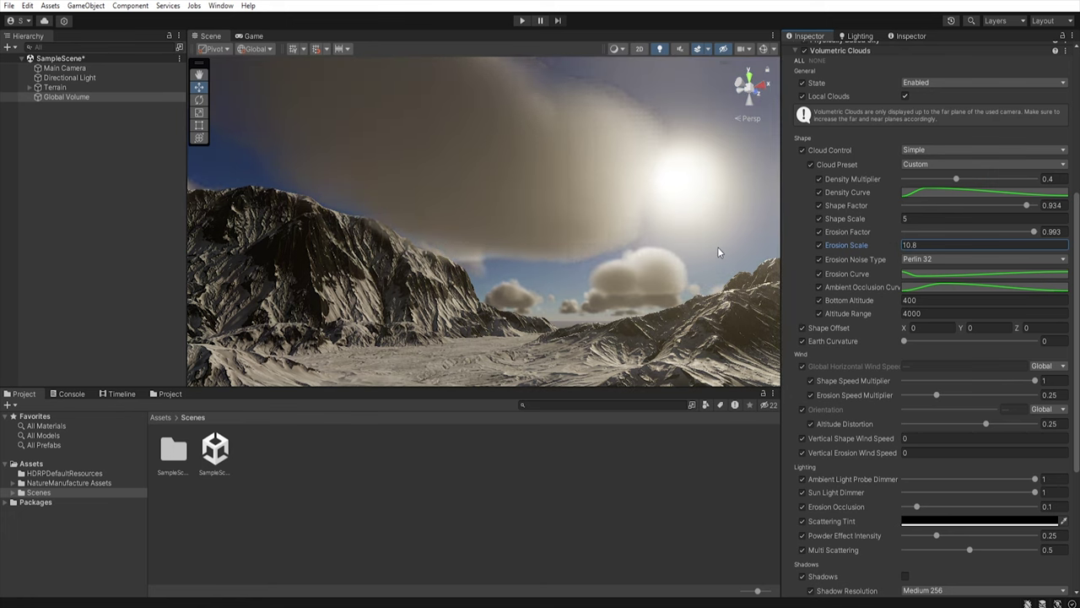
drag(717, 251, 81, 251)
text(107)
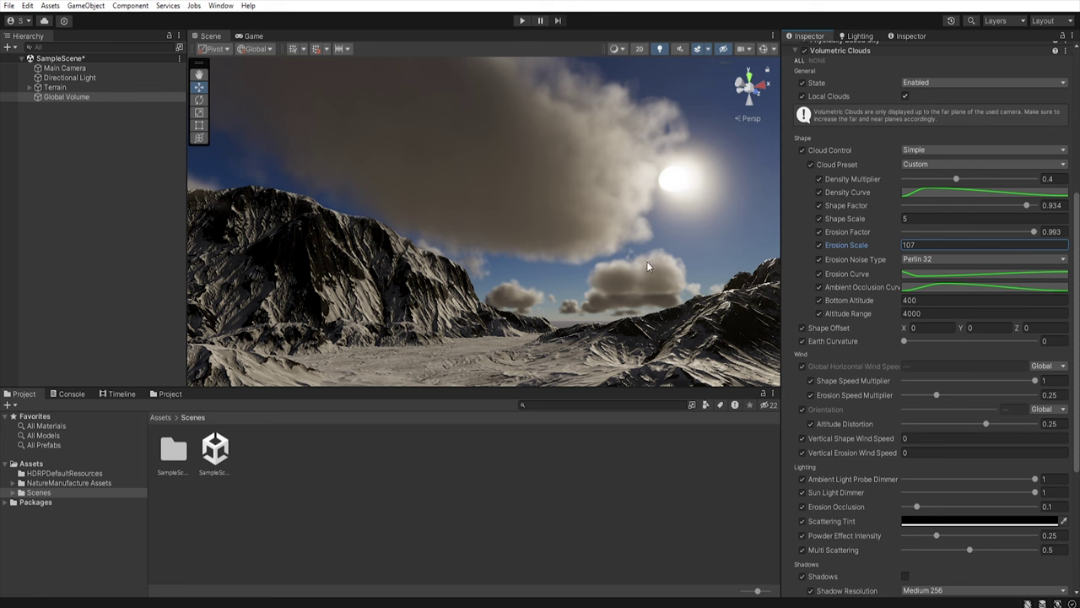
click(846, 207)
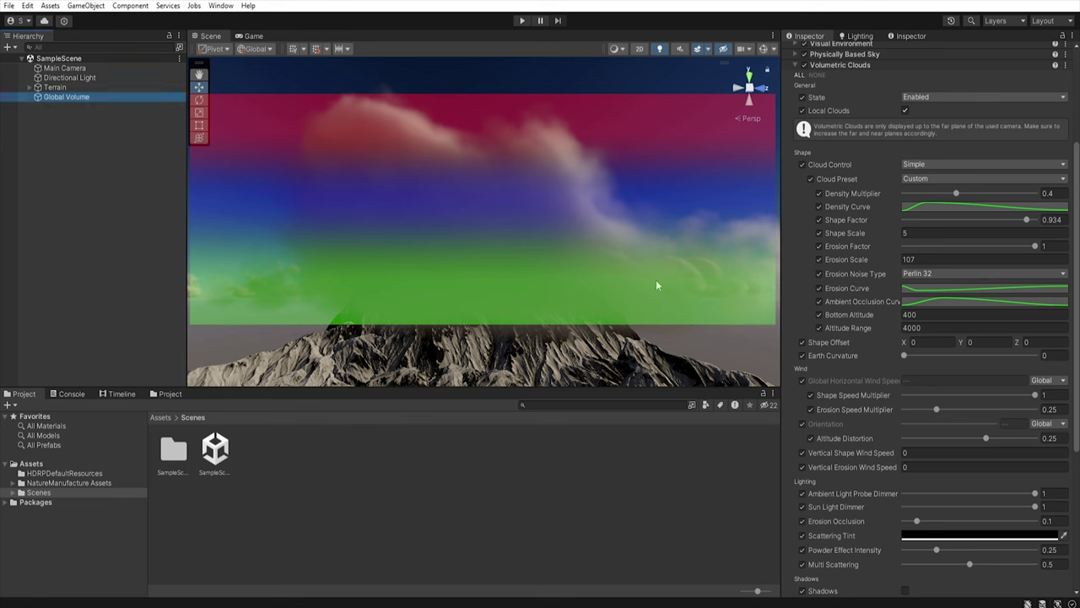
Drag the Shape Factor slider from 0.934 down to 0.741 for a thick cloud blanket.
click(952, 207)
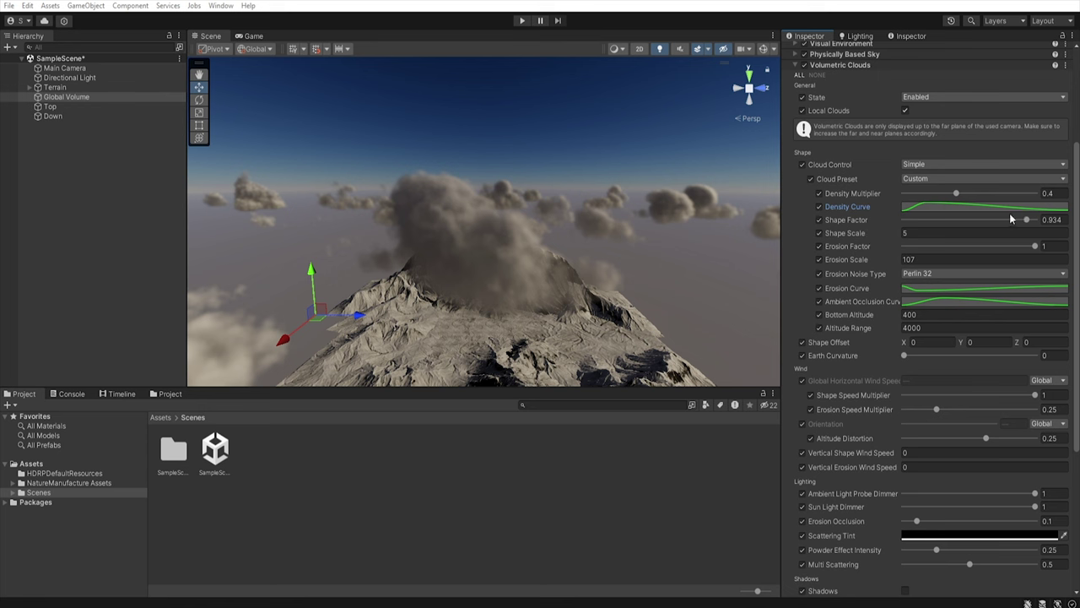
click(1027, 220)
drag(1026, 221, 1001, 220)
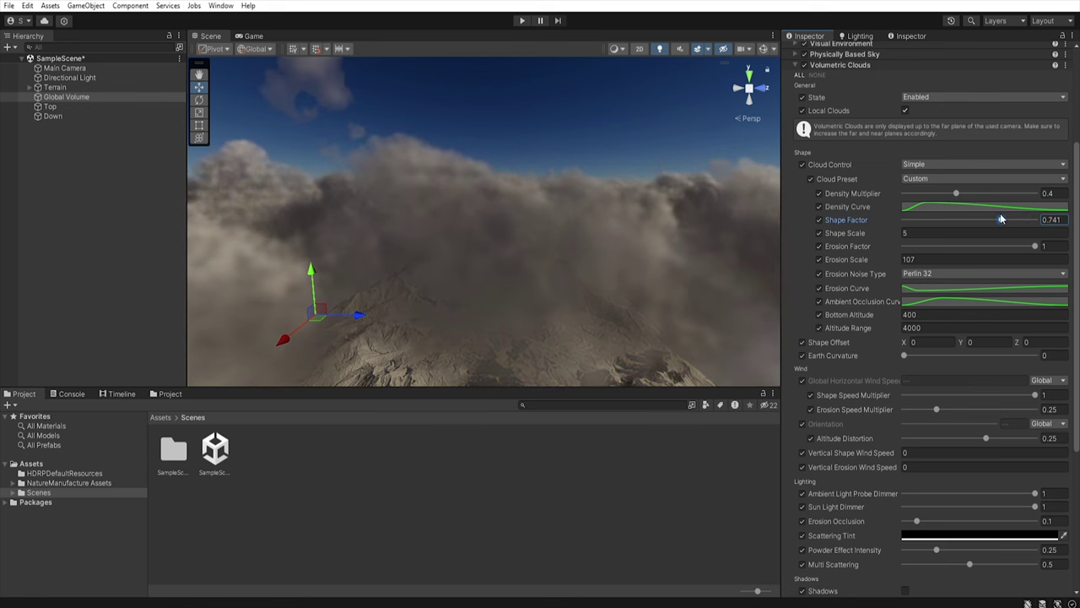
In the Density Curve, lower the peak key, drop the end key to zero, and raise an early key.
click(966, 209)
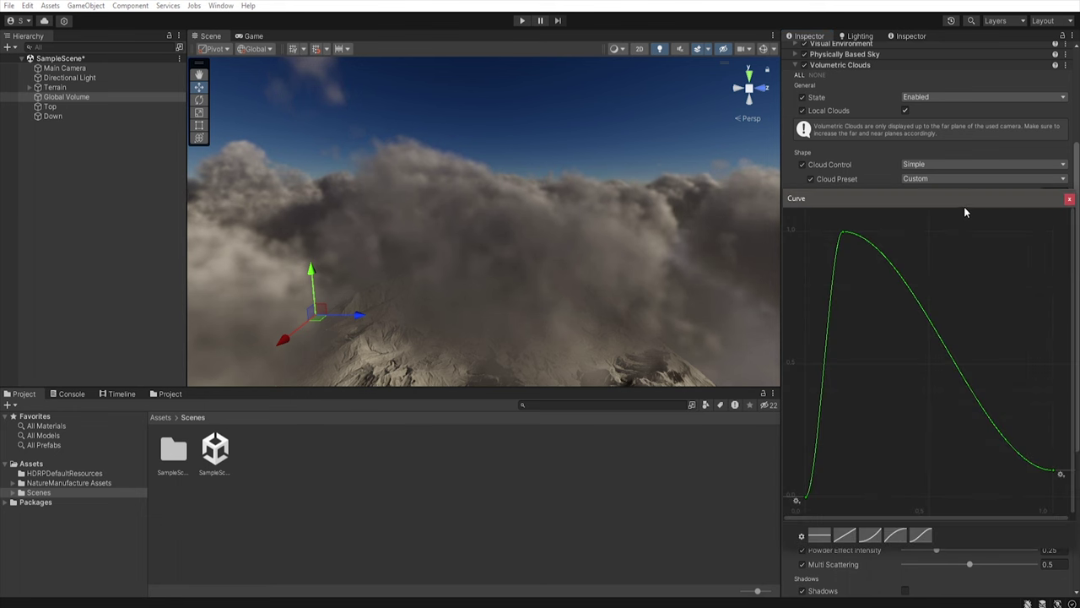
drag(847, 238, 844, 501)
drag(1054, 470, 1056, 501)
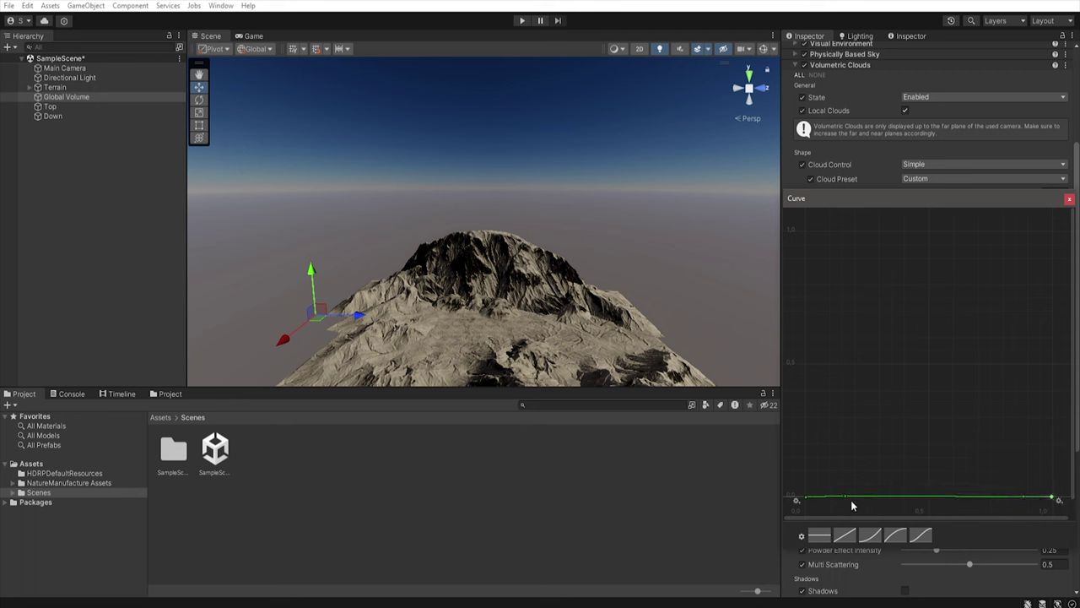
click(825, 499)
drag(825, 500, 816, 232)
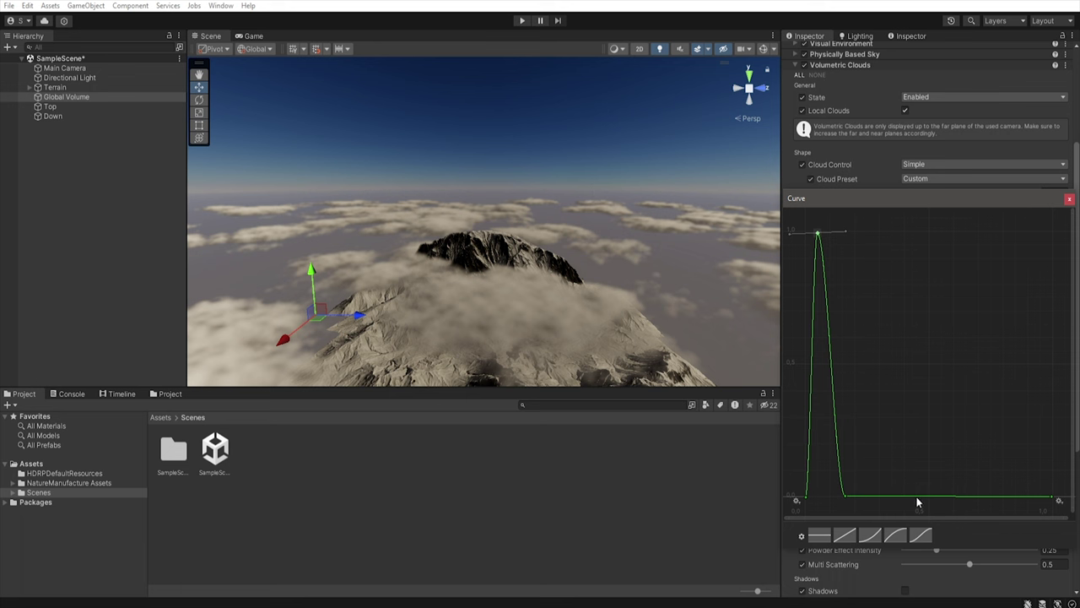
Add keys near the curve's right end and raise one into a peak around 0.898.
double_click(1007, 497)
double_click(1044, 497)
drag(1045, 497, 1024, 239)
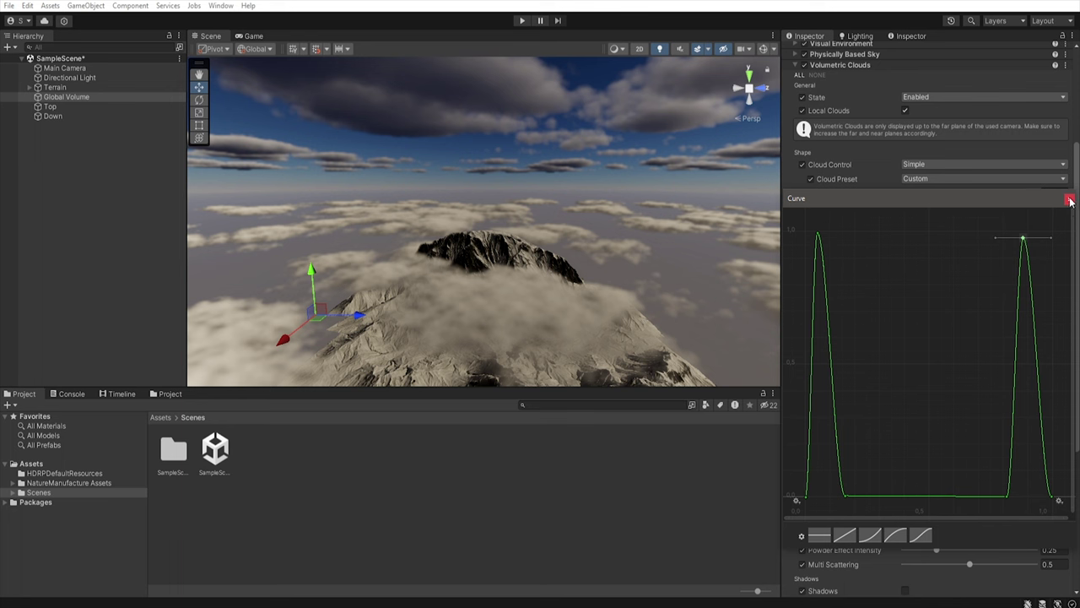
click(900, 496)
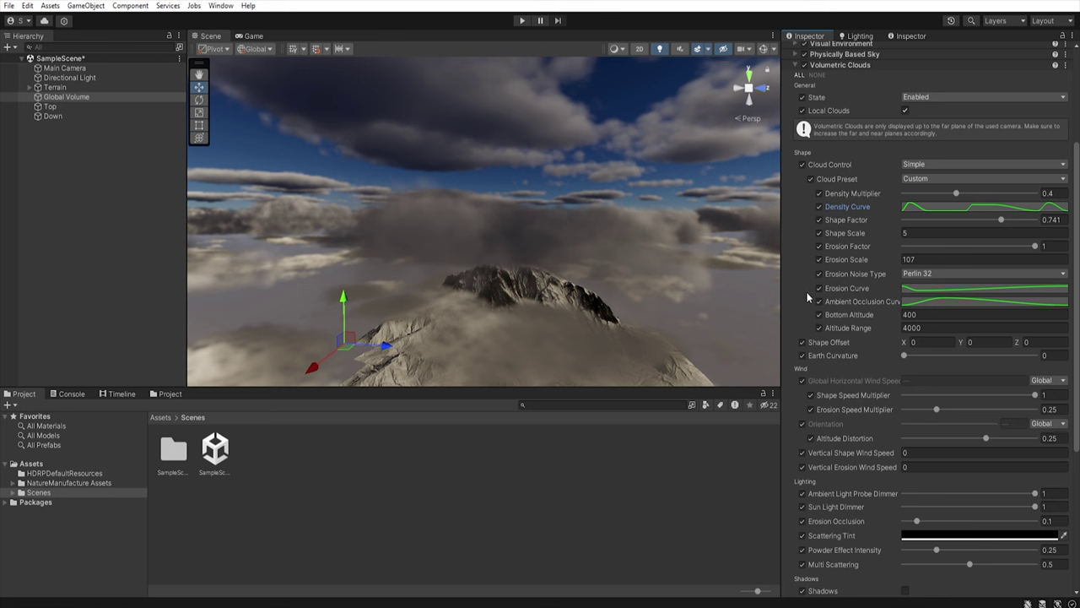
Nudge the Erosion Factor slider and open the Erosion Curve editor.
mouse_move(1033, 247)
mouse_down()
mouse_move(918, 246)
mouse_move(1035, 246)
mouse_up()
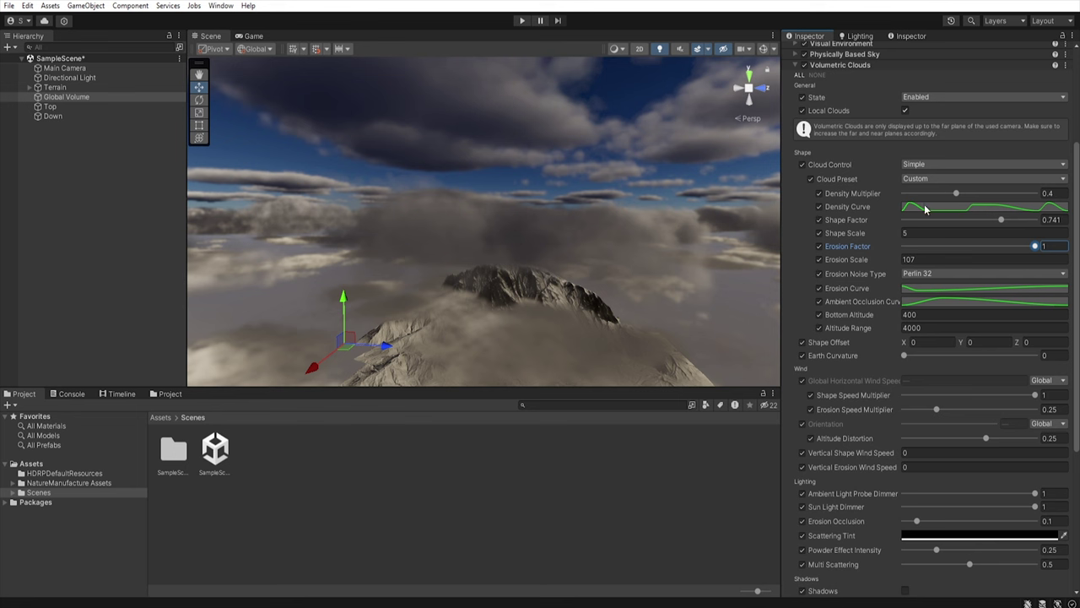
click(930, 288)
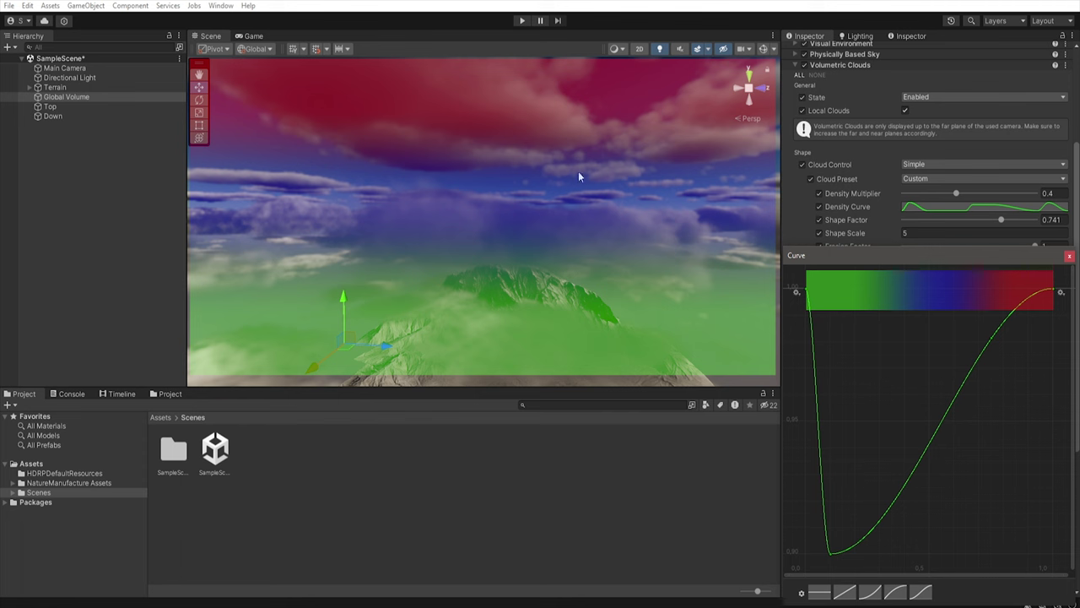
click(828, 293)
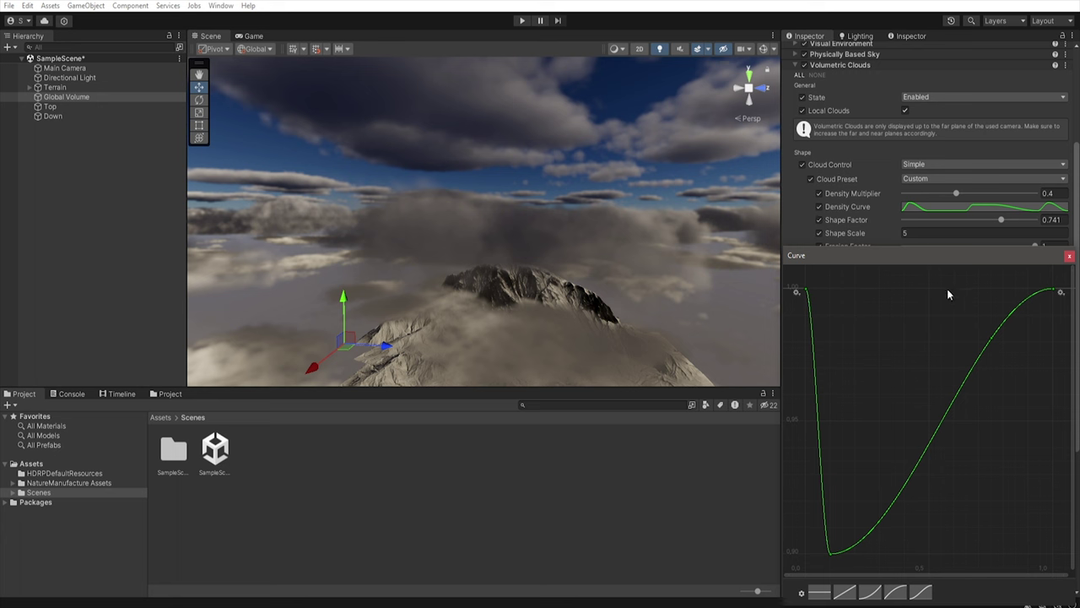
Drag the Erosion Curve's last keyframe down to about 0.78.
drag(1053, 295, 1044, 576)
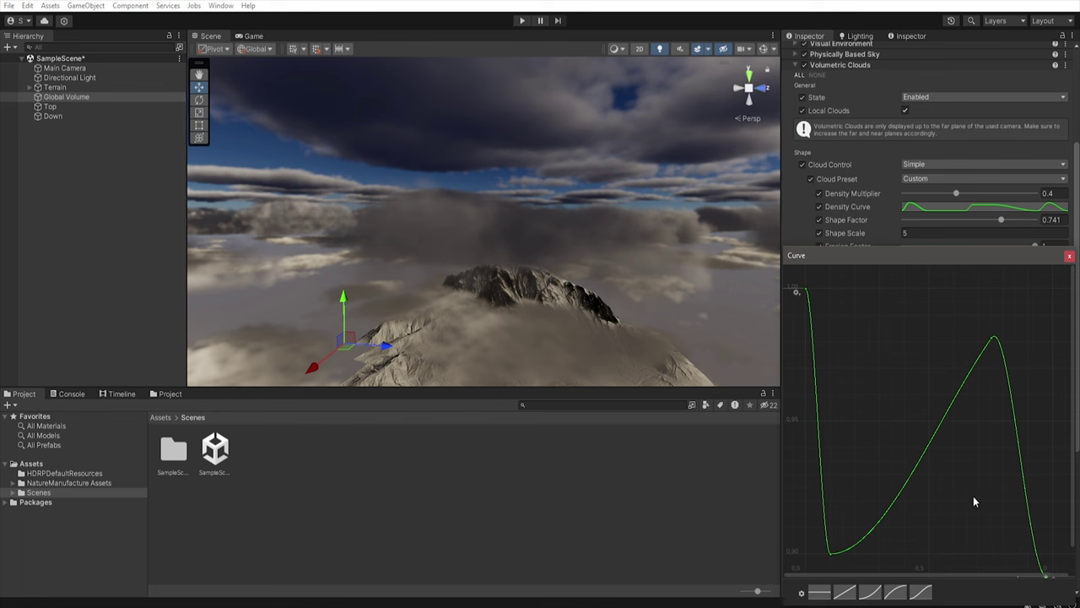
scroll(973, 498, down, 3)
middle_drag(965, 507, 955, 304)
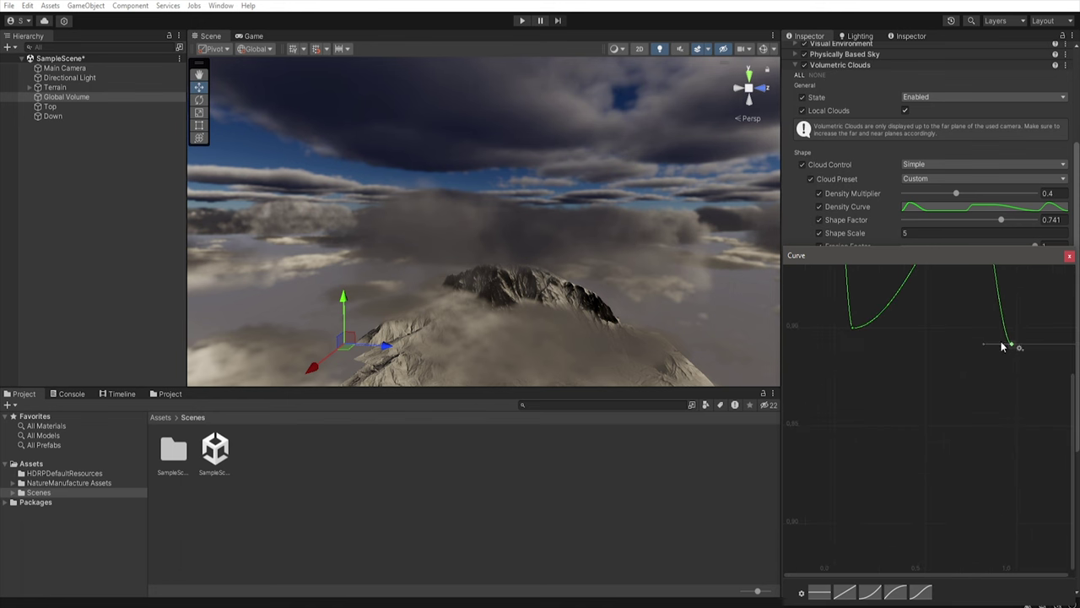
drag(1016, 349, 1014, 557)
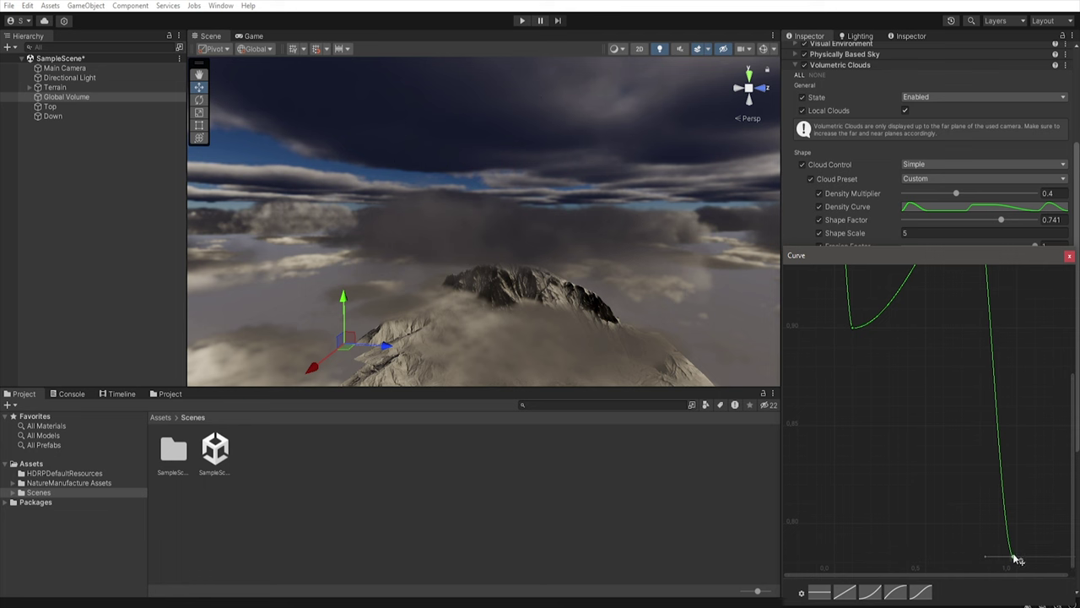
drag(1018, 562, 996, 379)
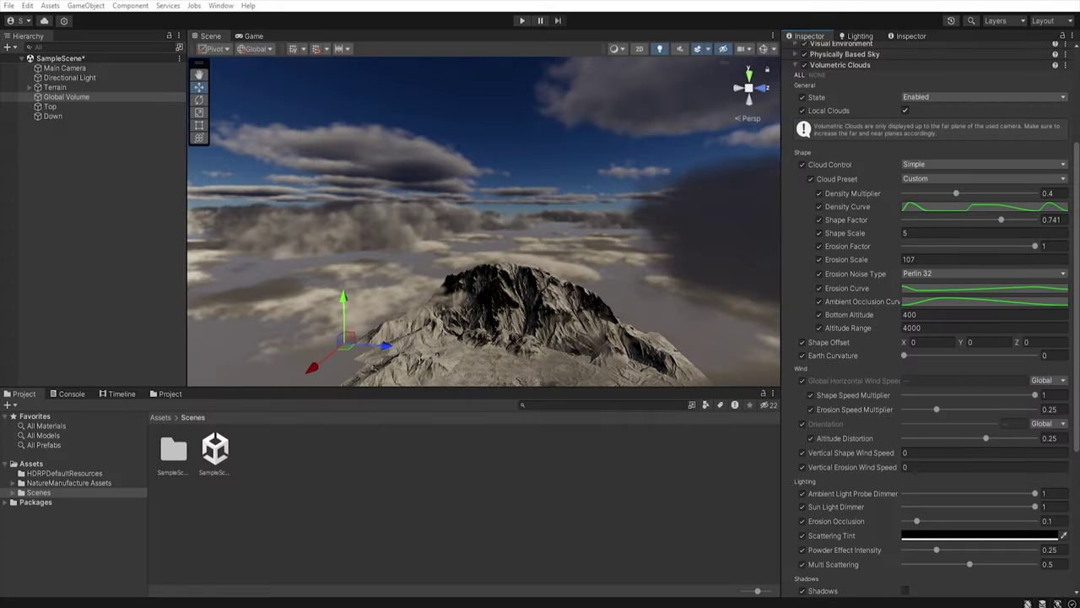
Switch the clouds' Global Horizontal Wind Speed mode to Custom at 1000.
click(1047, 381)
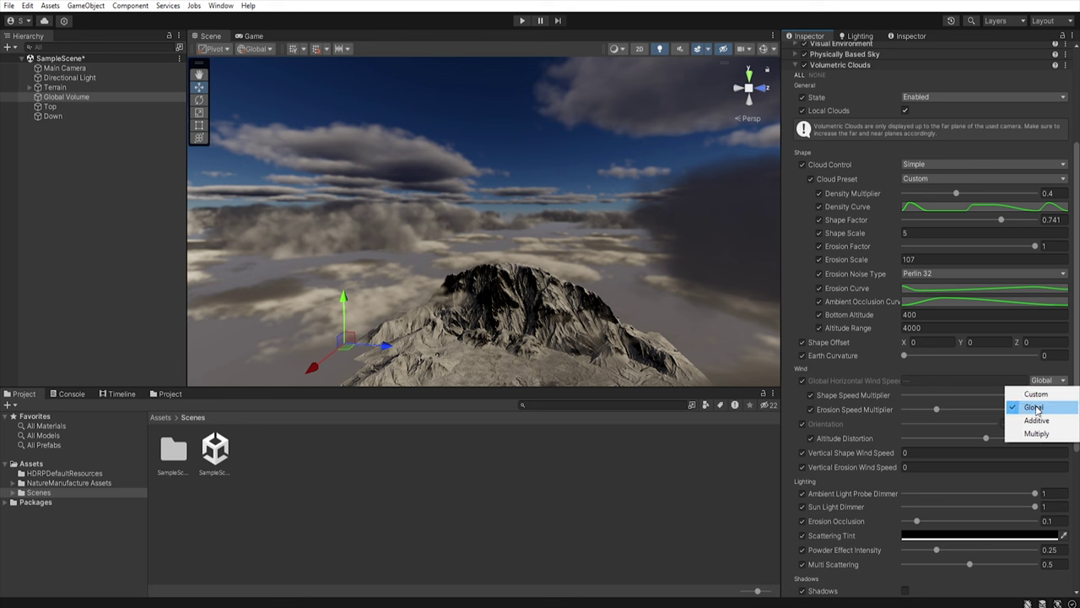
click(1035, 407)
click(798, 44)
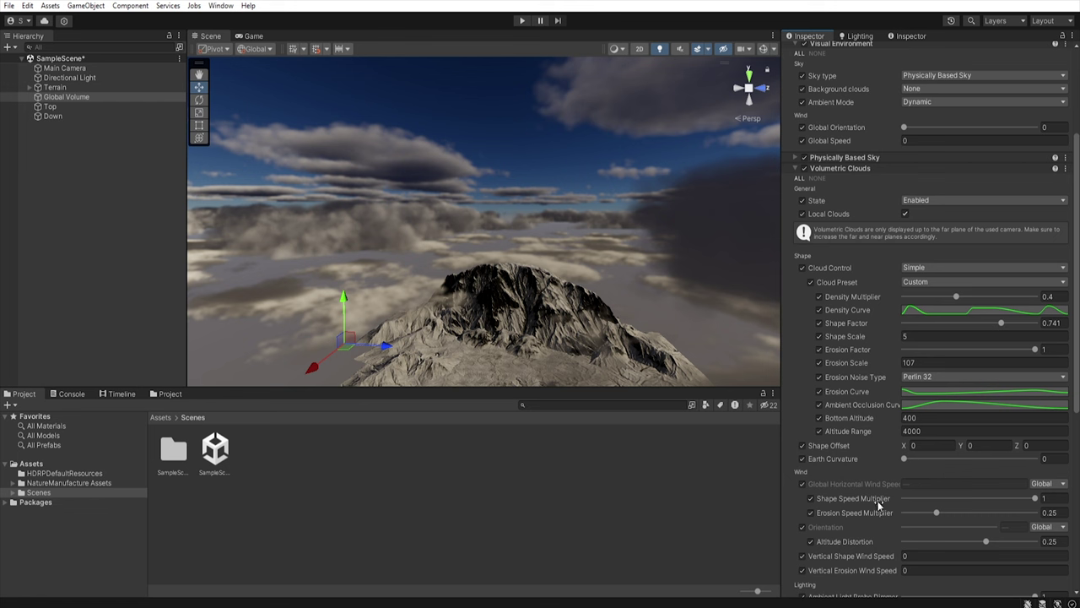
click(1045, 492)
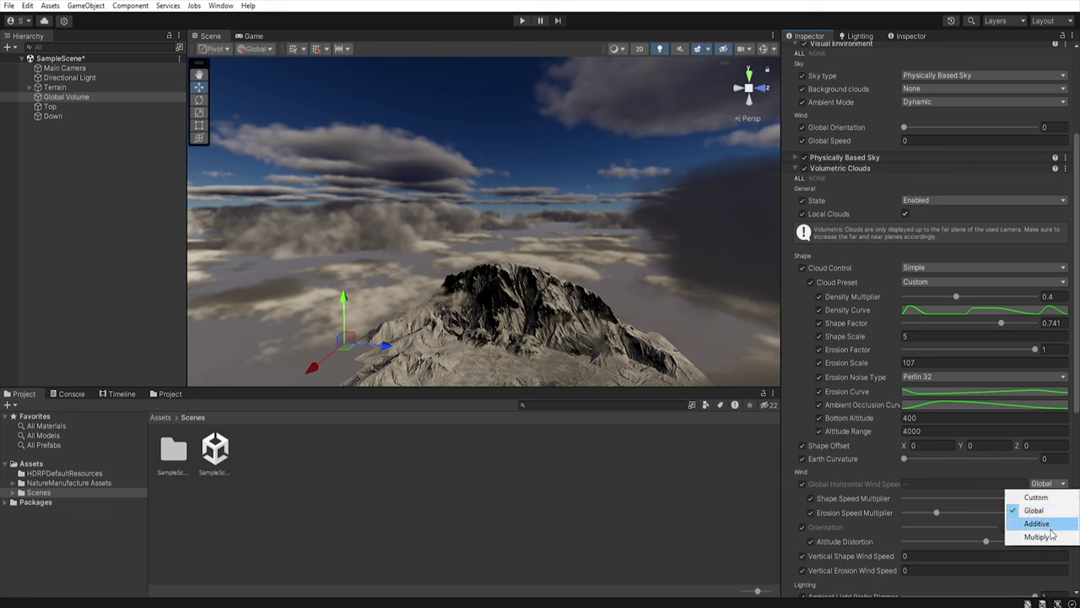
click(1044, 503)
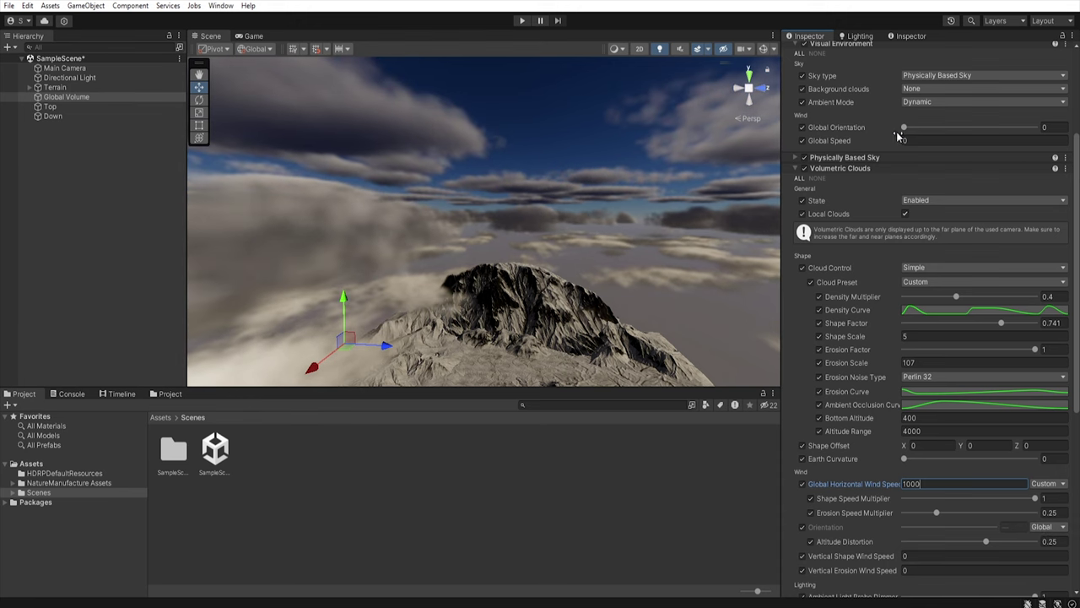
Set the cloud wind Orientation mode to Custom and rotate it to 139.
mouse_move(904, 128)
mouse_down()
mouse_move(960, 132)
mouse_move(903, 131)
mouse_up()
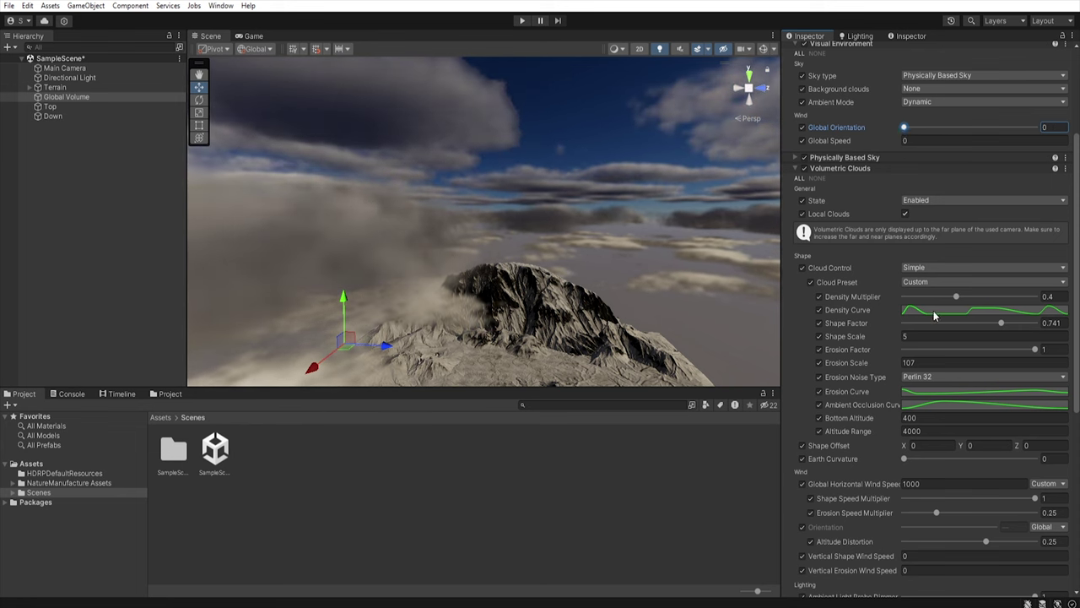
click(1043, 527)
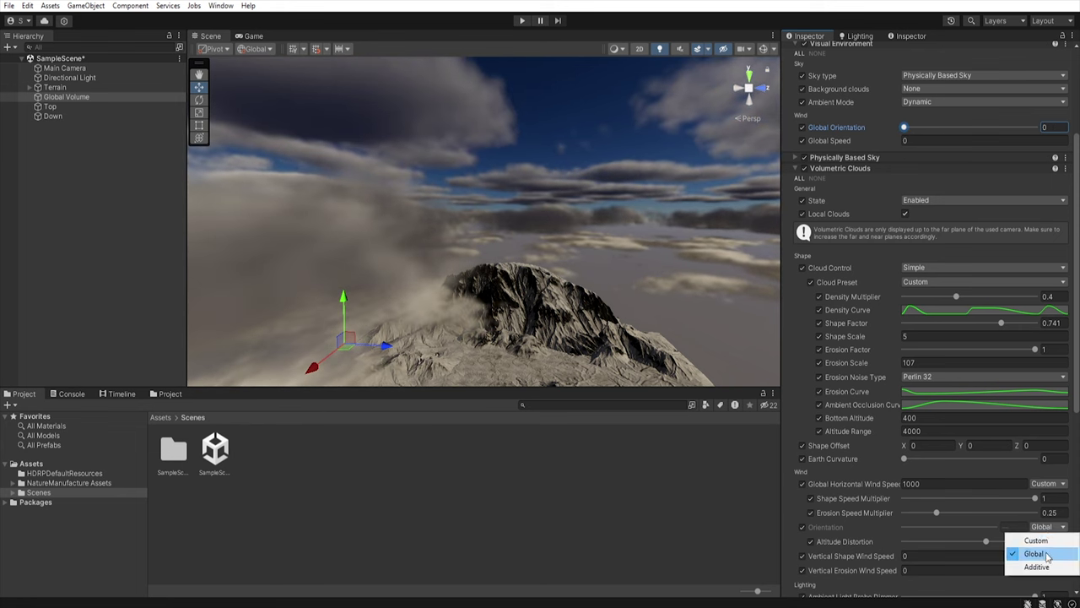
click(1036, 540)
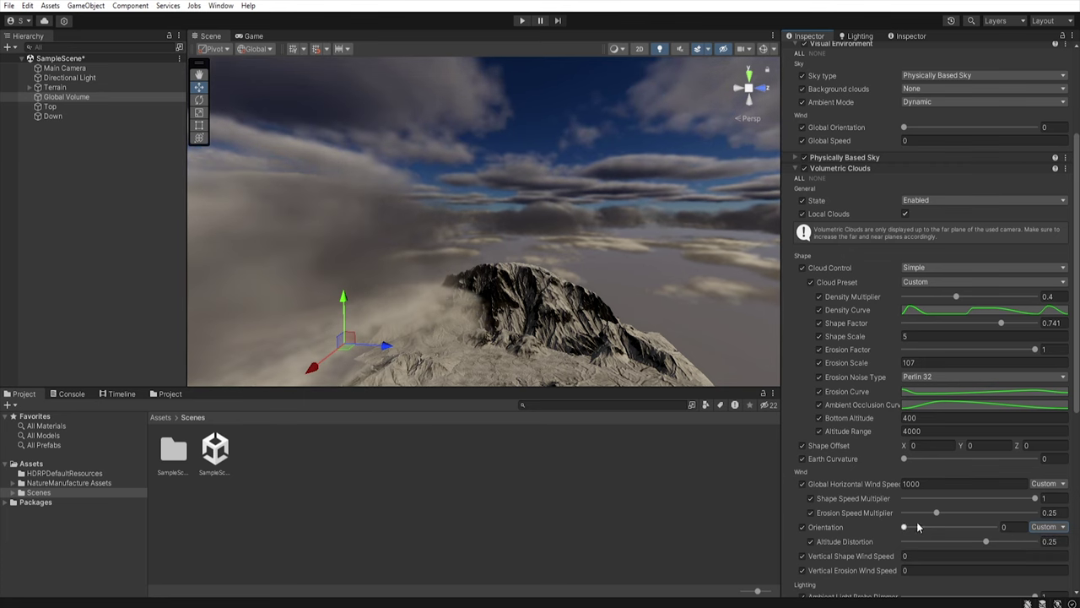
drag(906, 525, 941, 527)
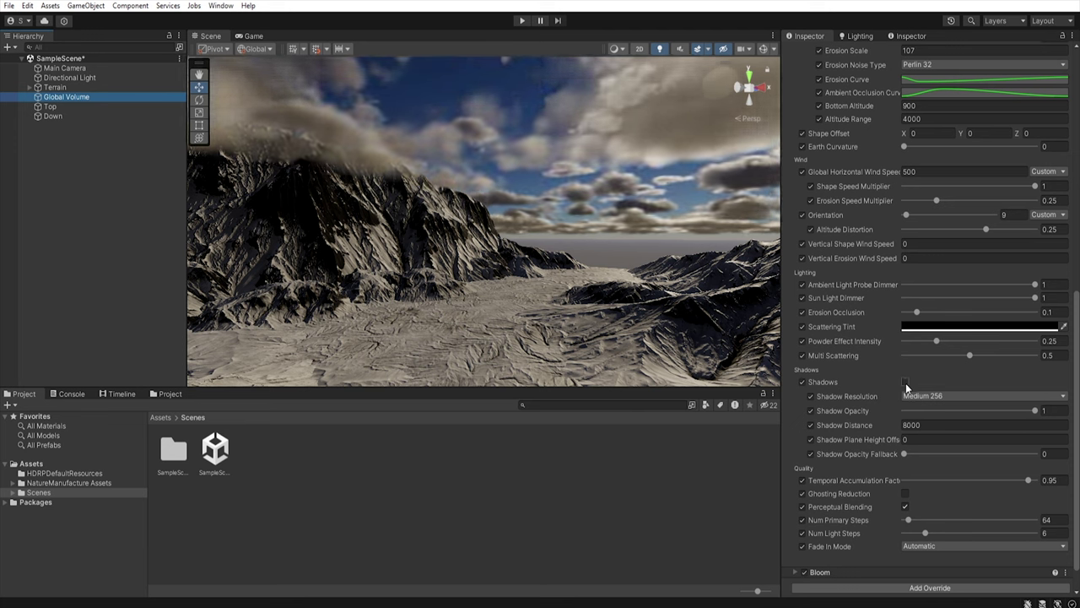
Enable volumetric cloud shadows at Ultra 1024 shadow resolution.
click(905, 383)
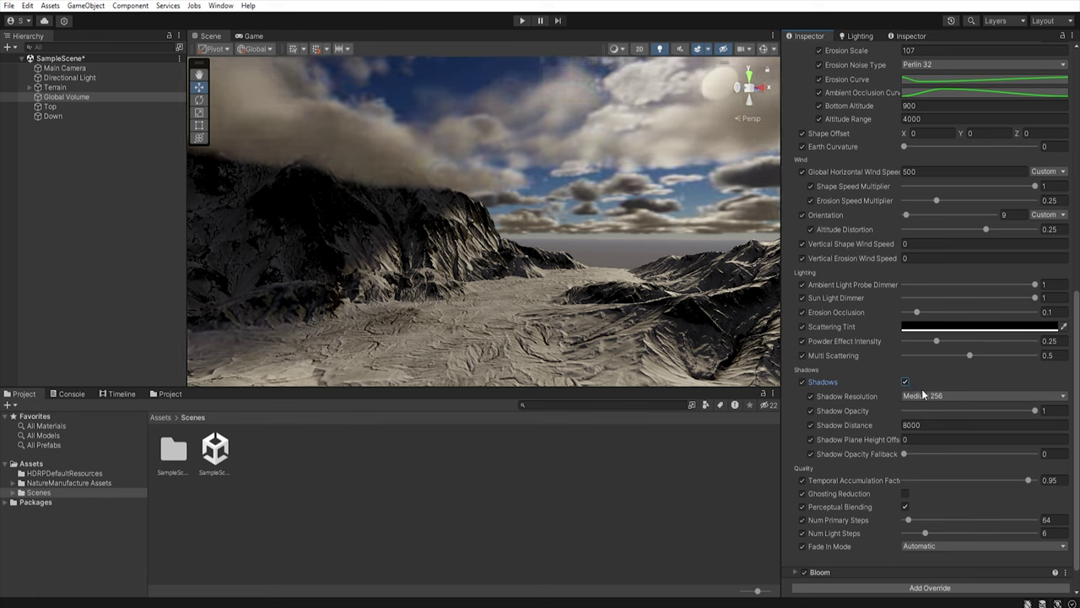
click(933, 395)
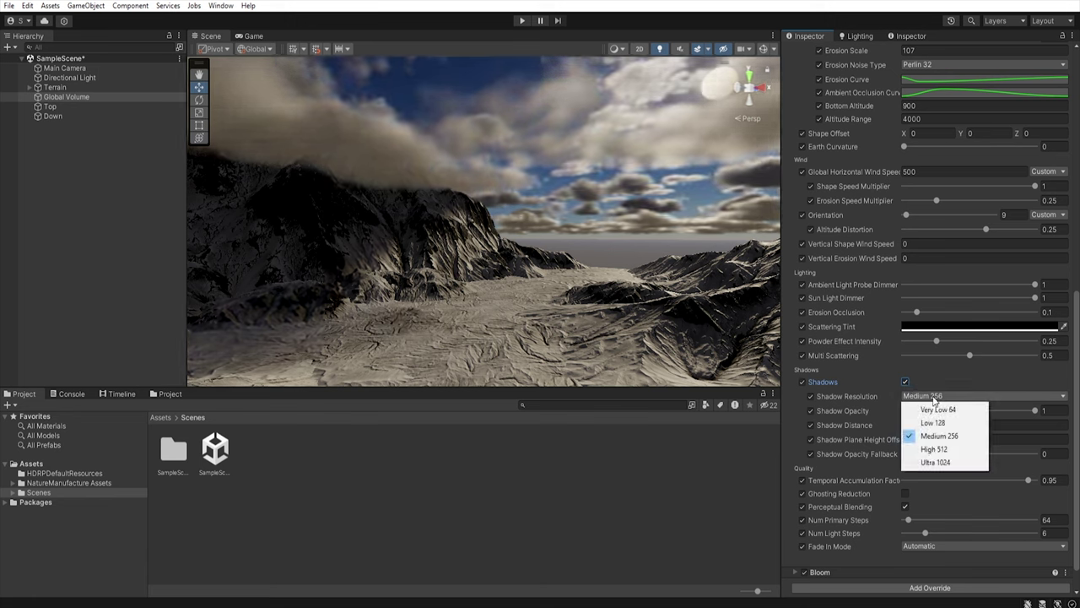
click(944, 462)
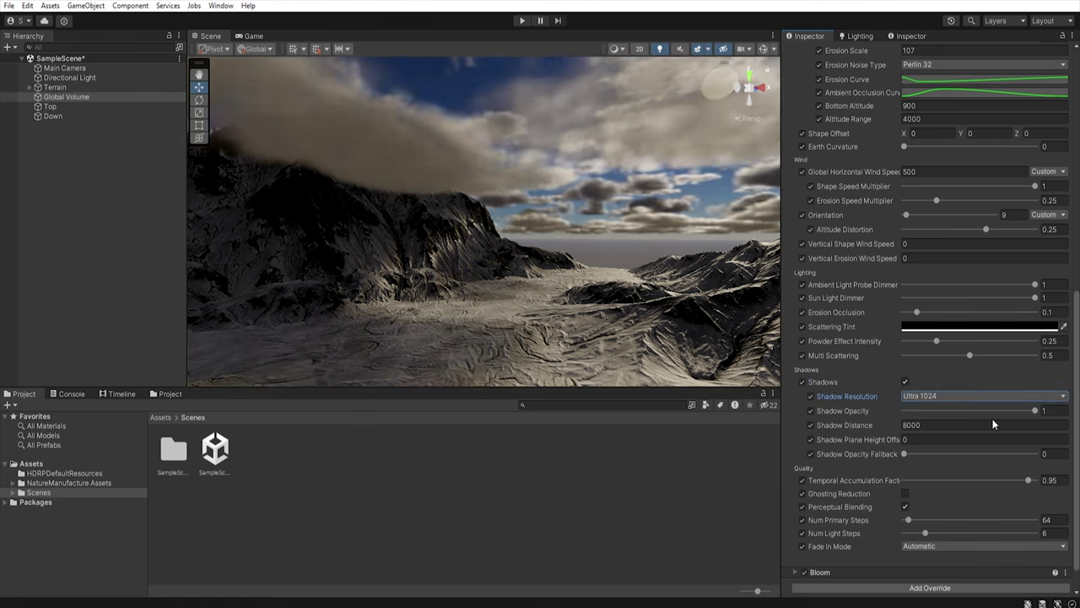
Lower Shadow Opacity and enter 11111 as the Shadow Distance.
mouse_move(1020, 410)
mouse_down()
mouse_move(974, 412)
mouse_move(1038, 411)
mouse_up()
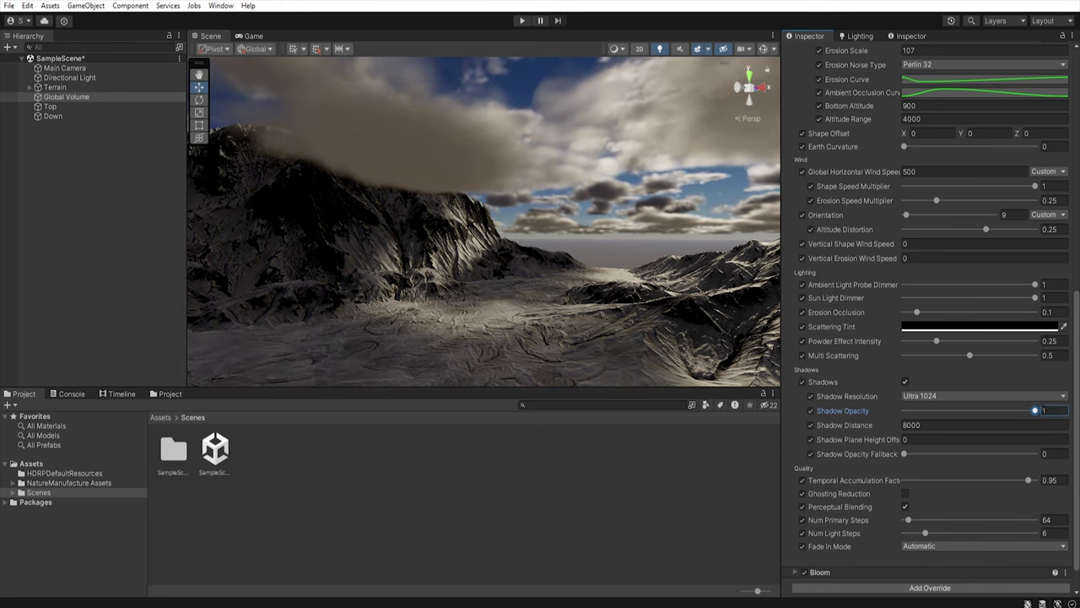
click(864, 427)
text(111)
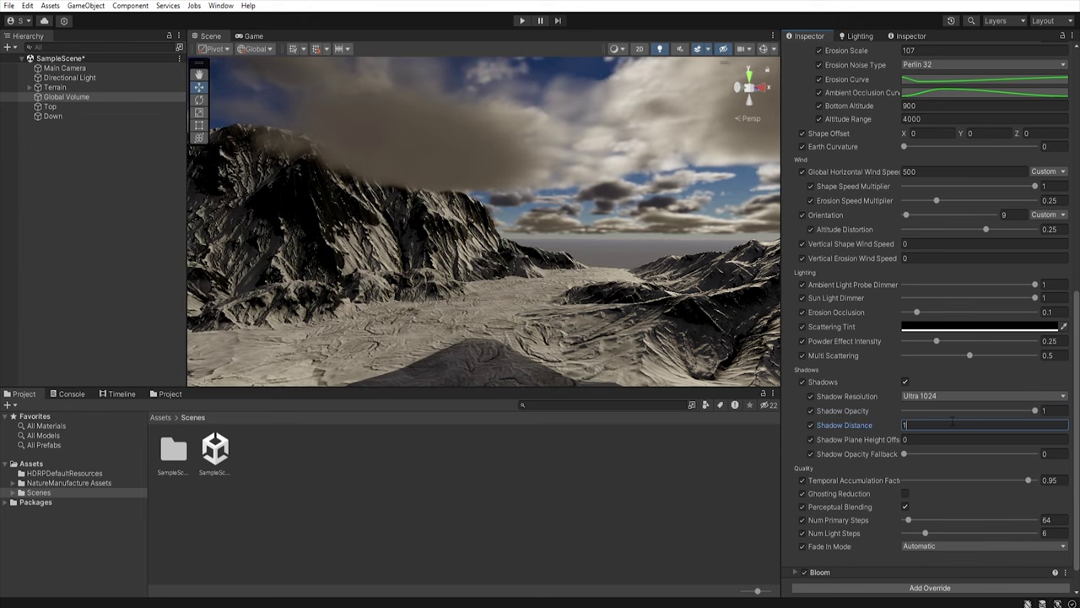
text(11)
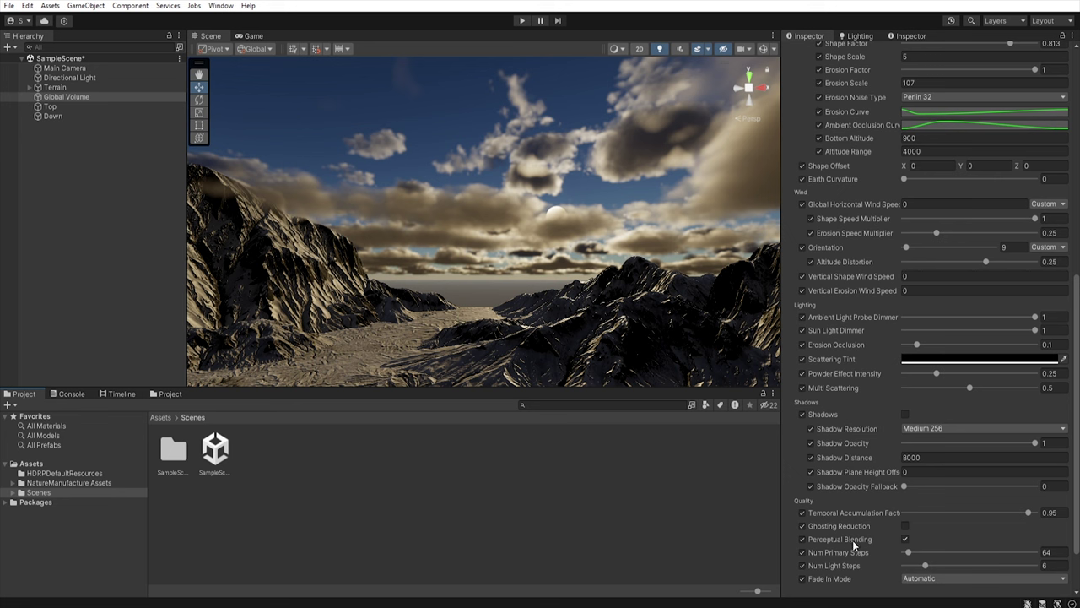
Toggle Perceptual Blending off, on to compare, then off again, leaving it unchecked.
click(905, 540)
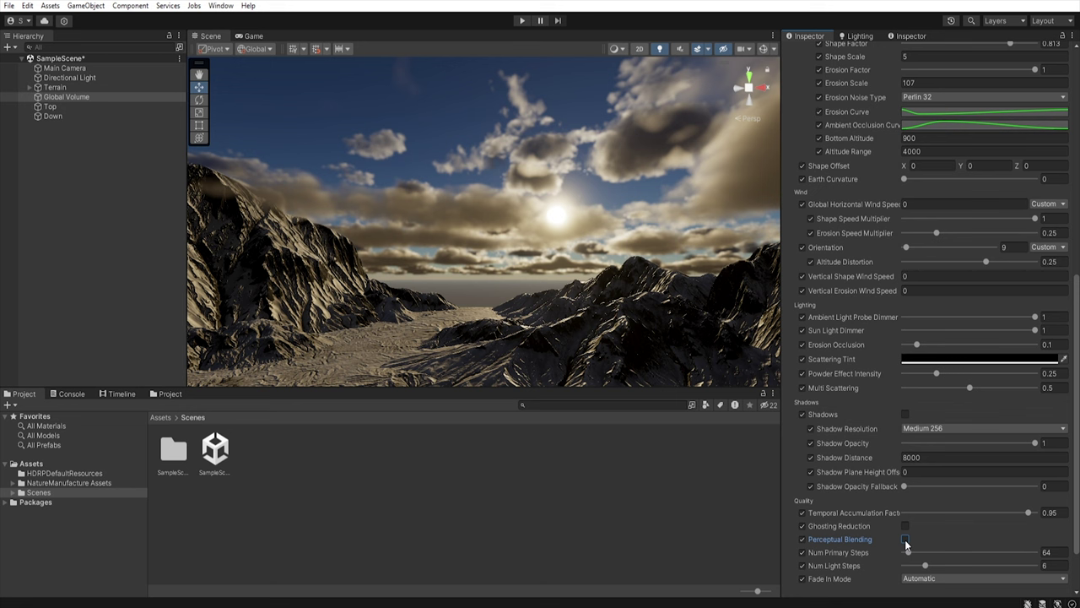
click(906, 540)
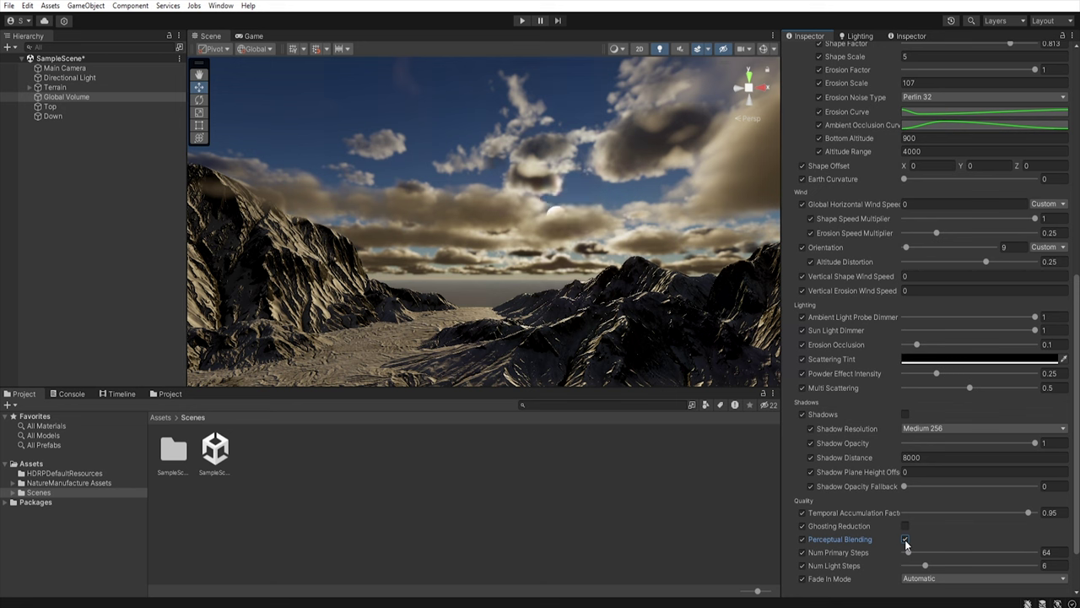
click(906, 540)
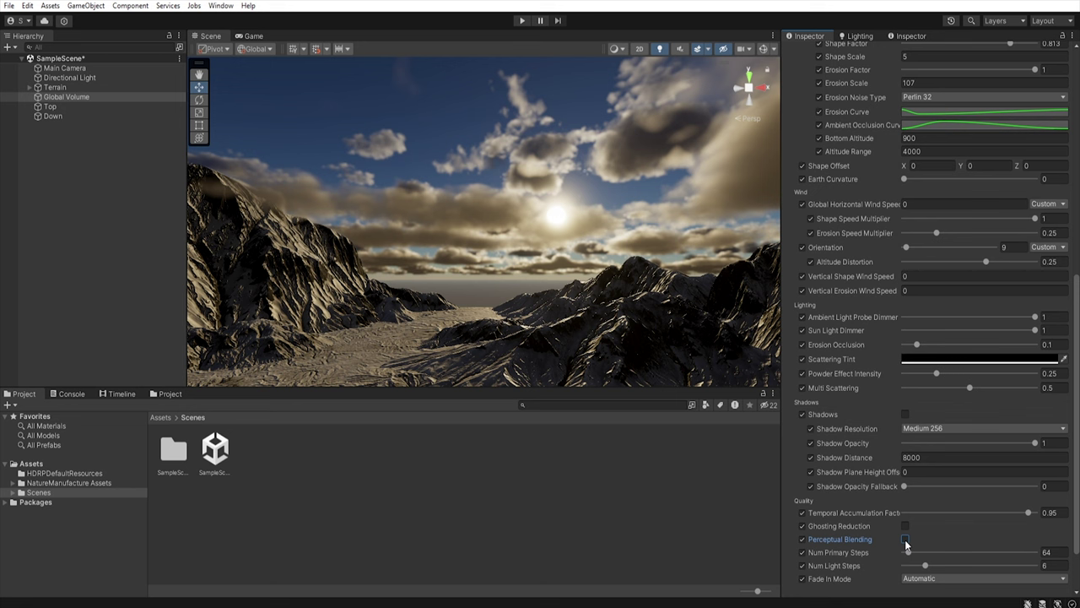